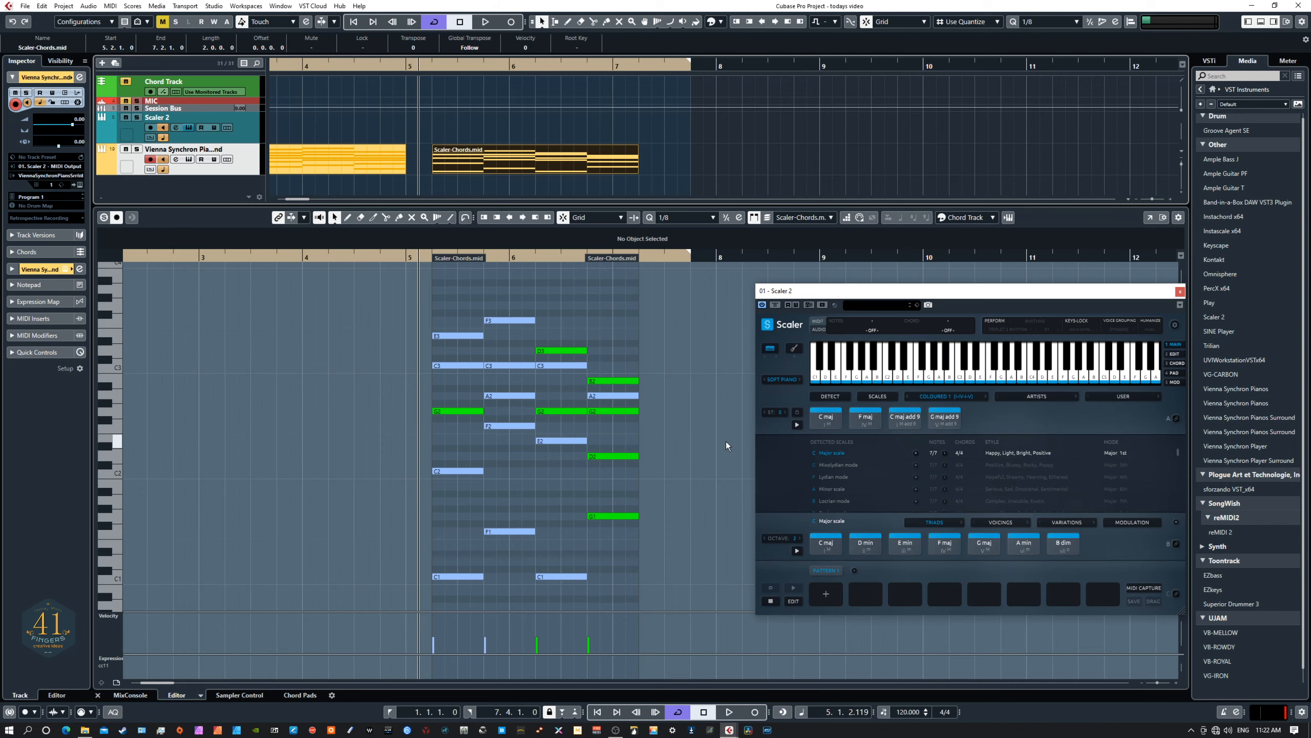
Step: Play back the plain four-chord clip and the longer edited chord clip
key(space)
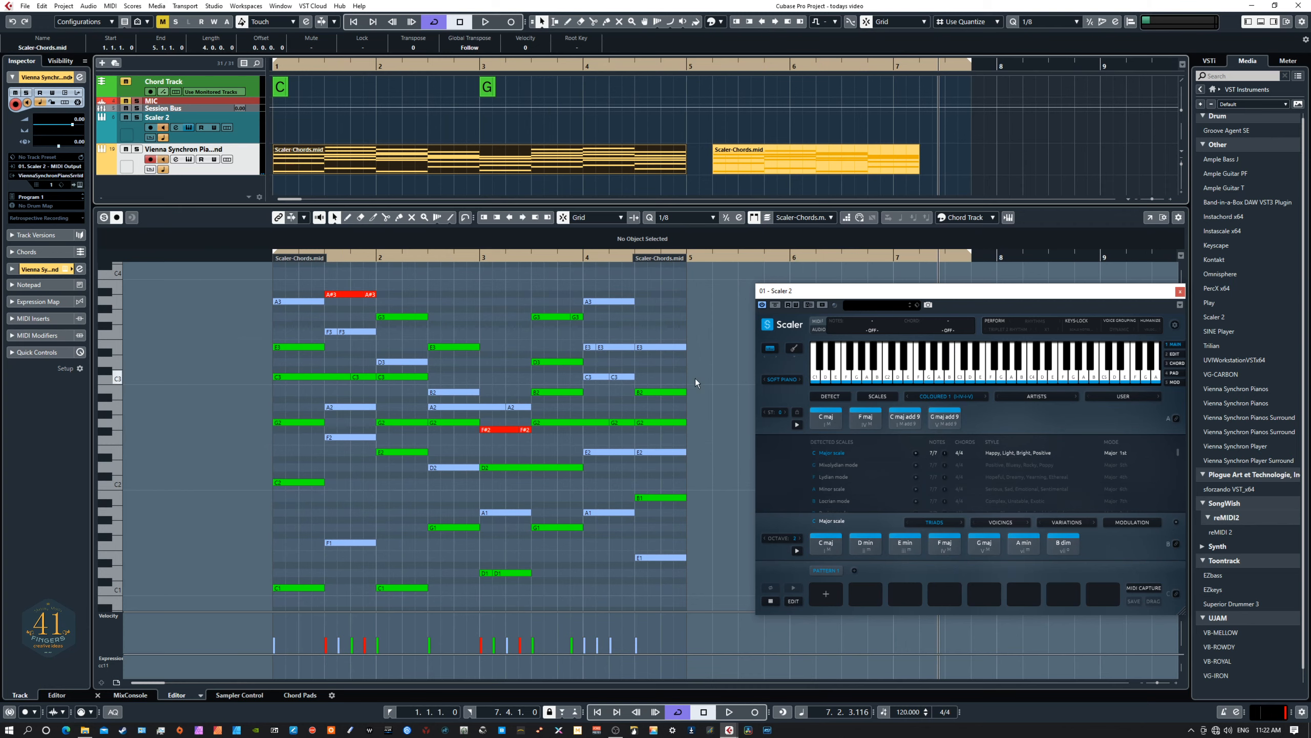
key(space)
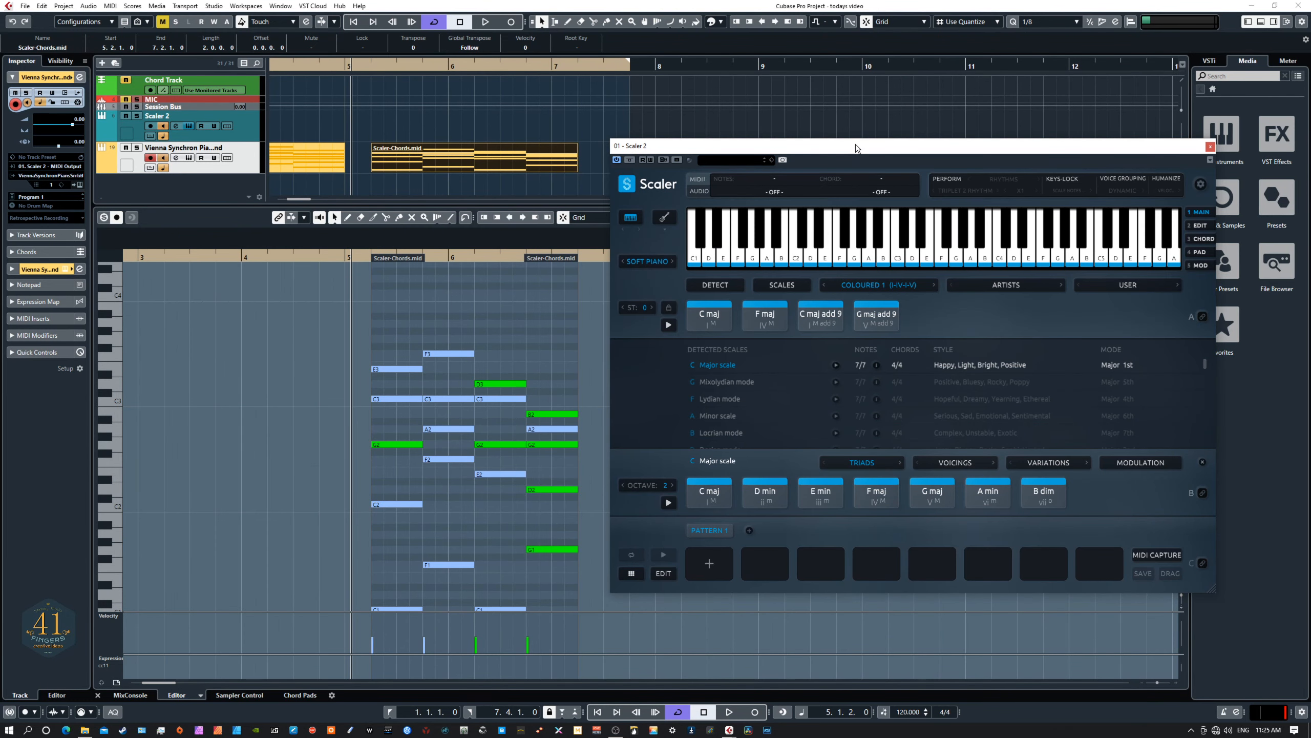
Step: Examine the variants of the Resolving I-IV-I-V progression in the plugin's common progressions
drag(856, 144, 843, 140)
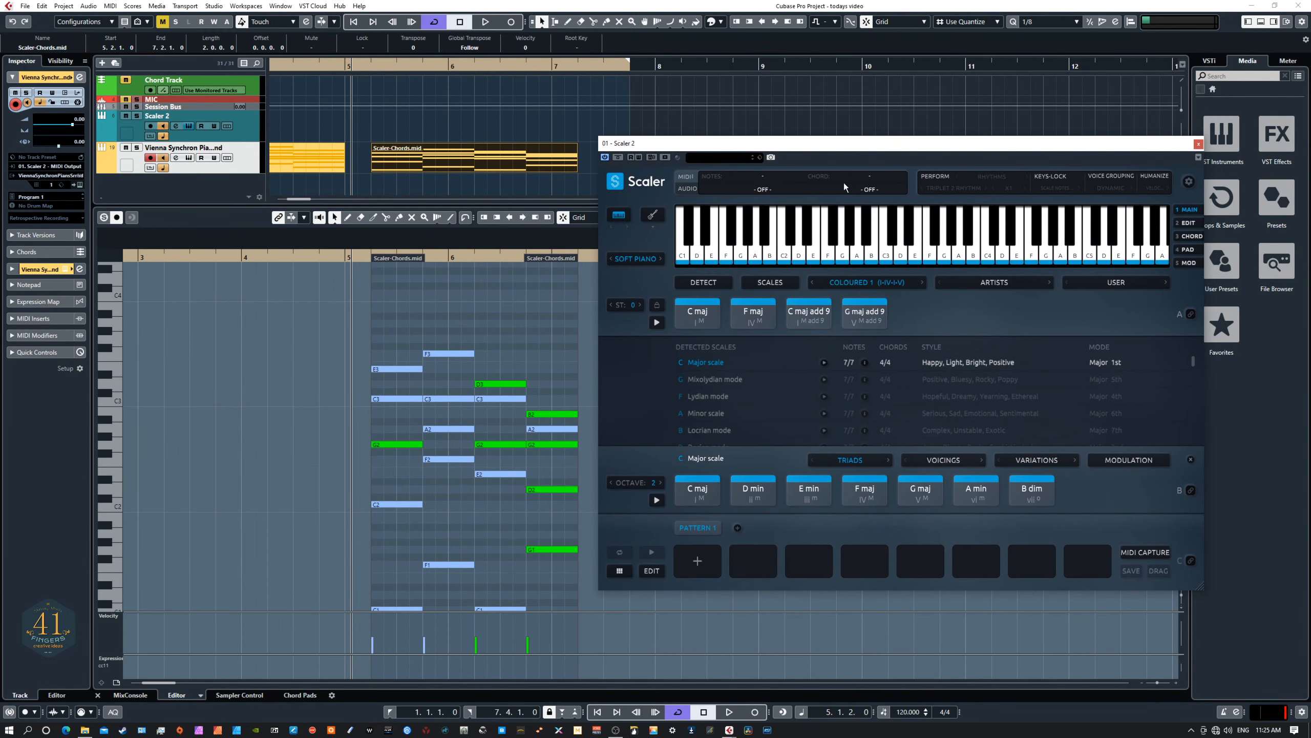
click(867, 282)
mouse_move(965, 324)
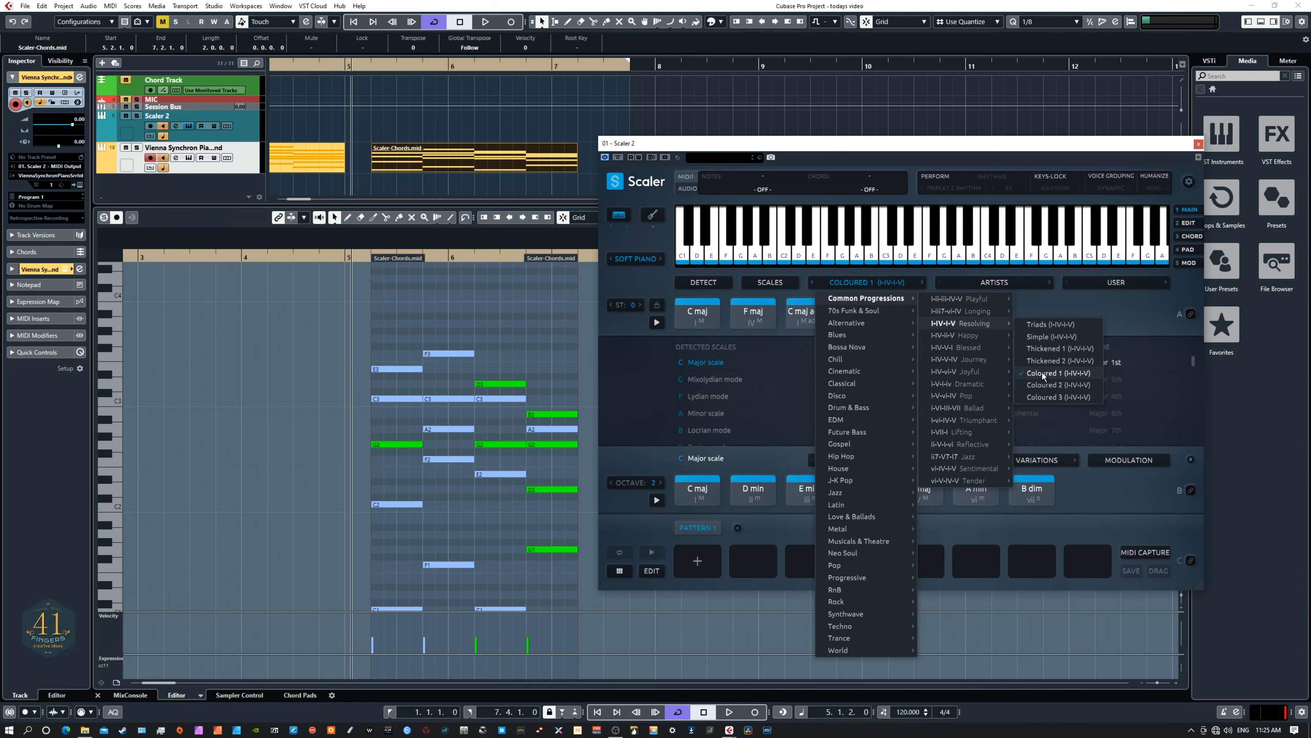
click(1134, 307)
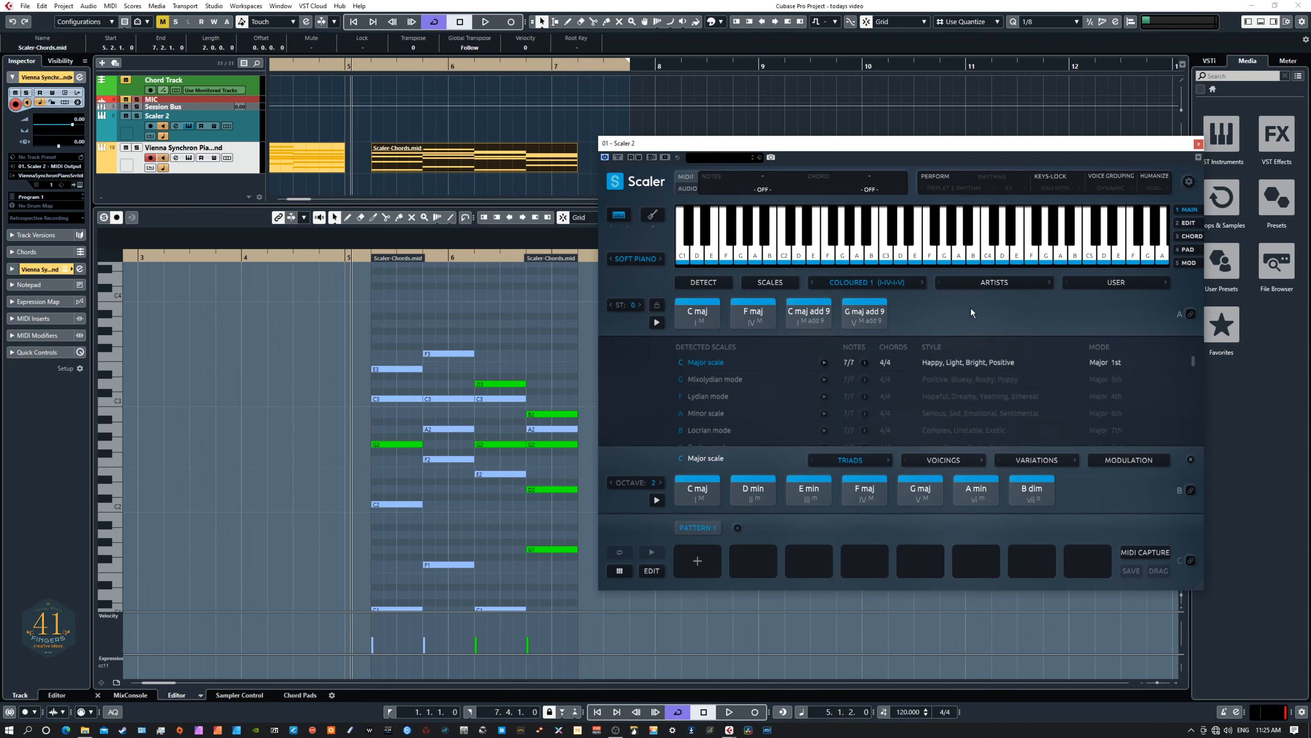
Step: Audition the progression's C maj, F maj, C maj add 9 and G maj add 9 chords in order
click(701, 317)
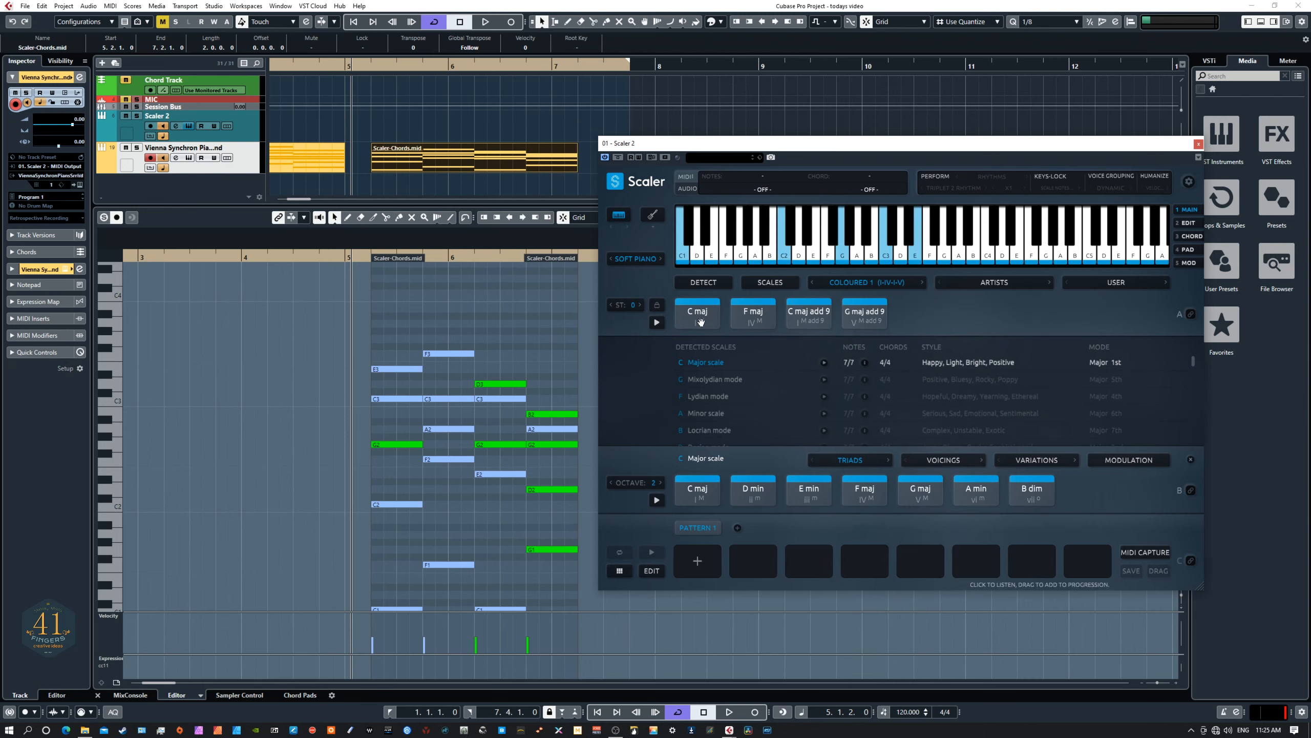
click(752, 316)
click(812, 320)
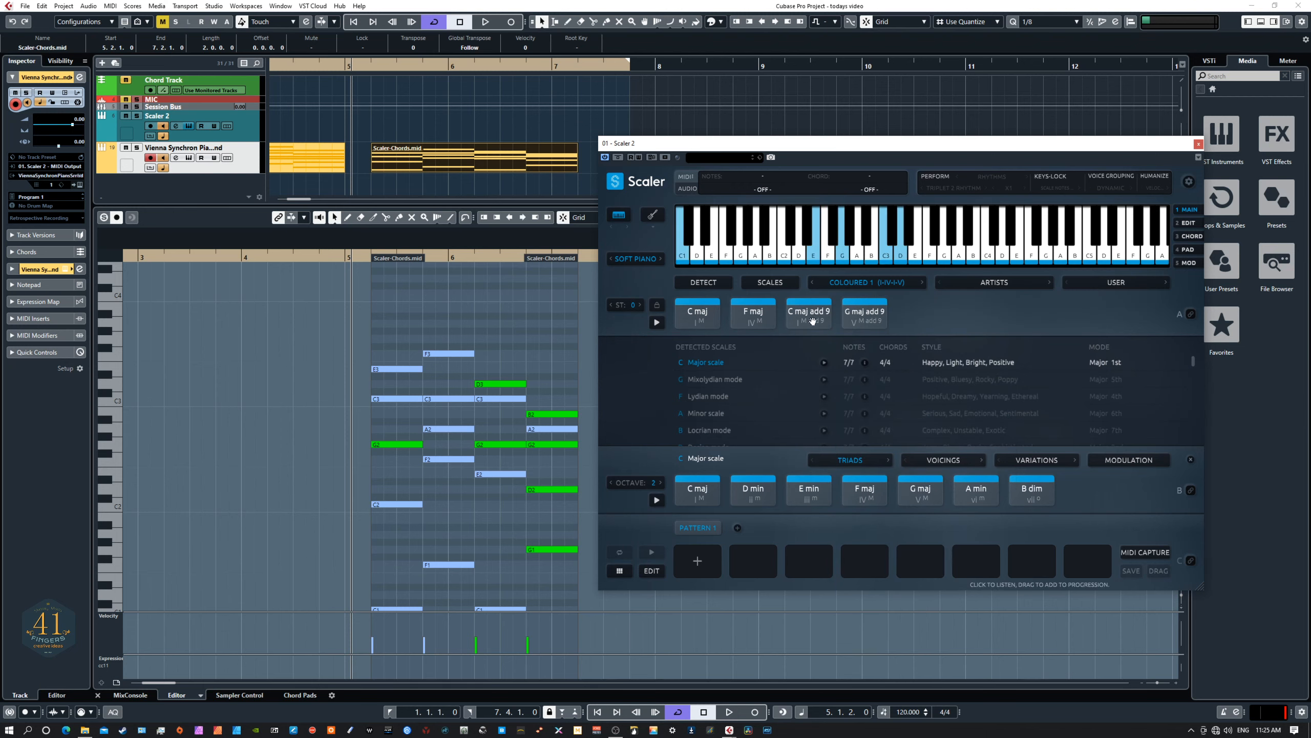
click(866, 320)
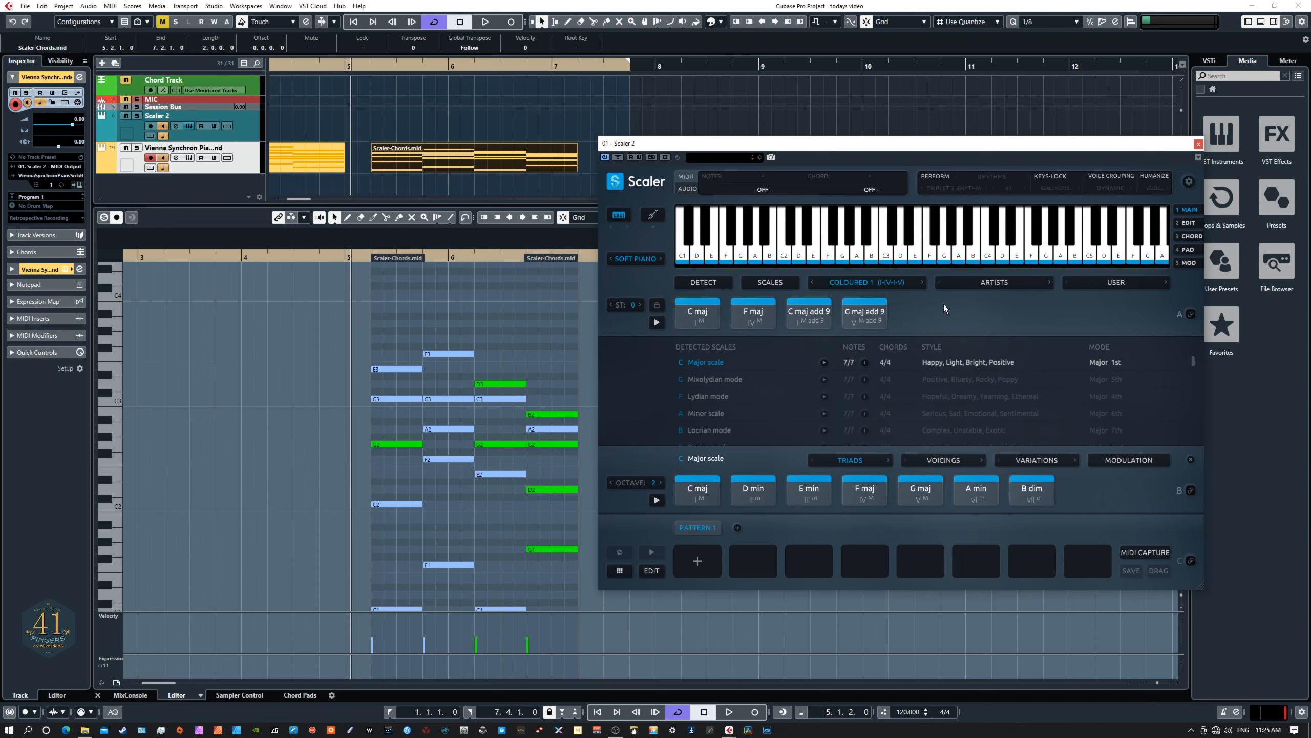
Step: Play back the four-chord clip on the piano track and examine its notes in the piano roll
key(space)
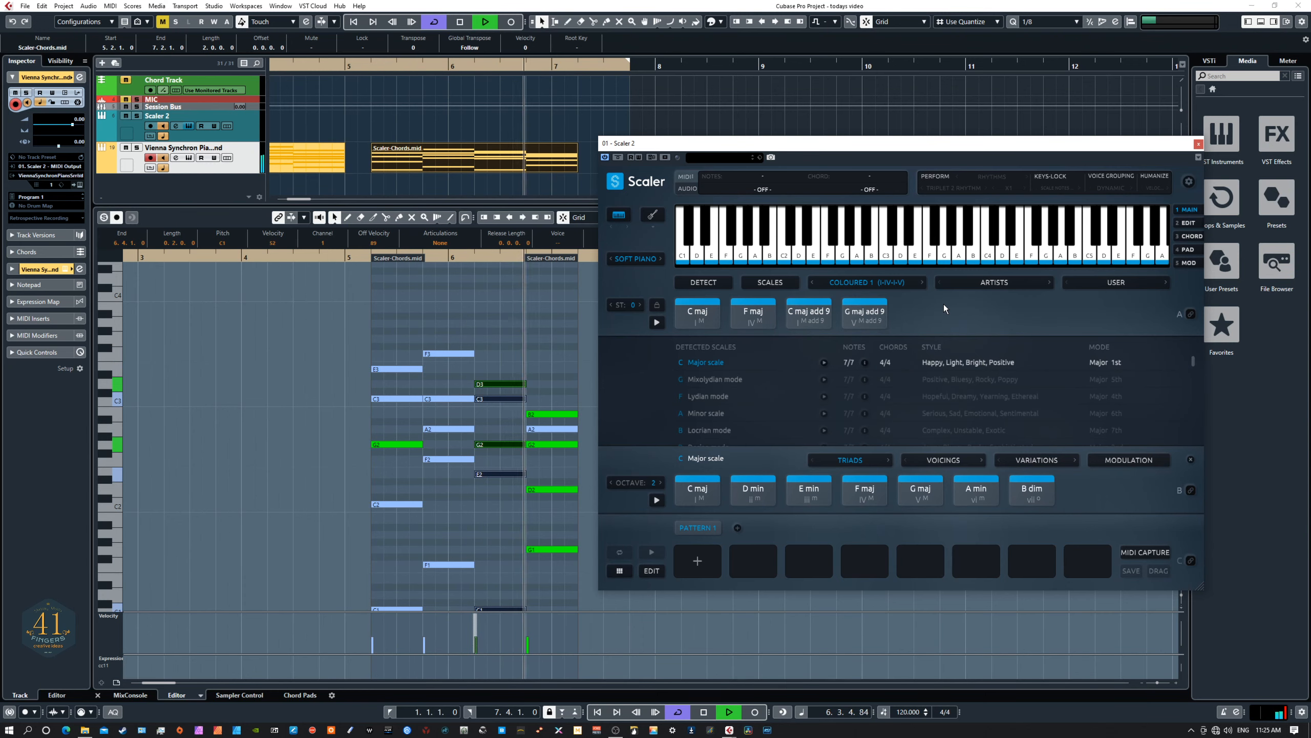
key(space)
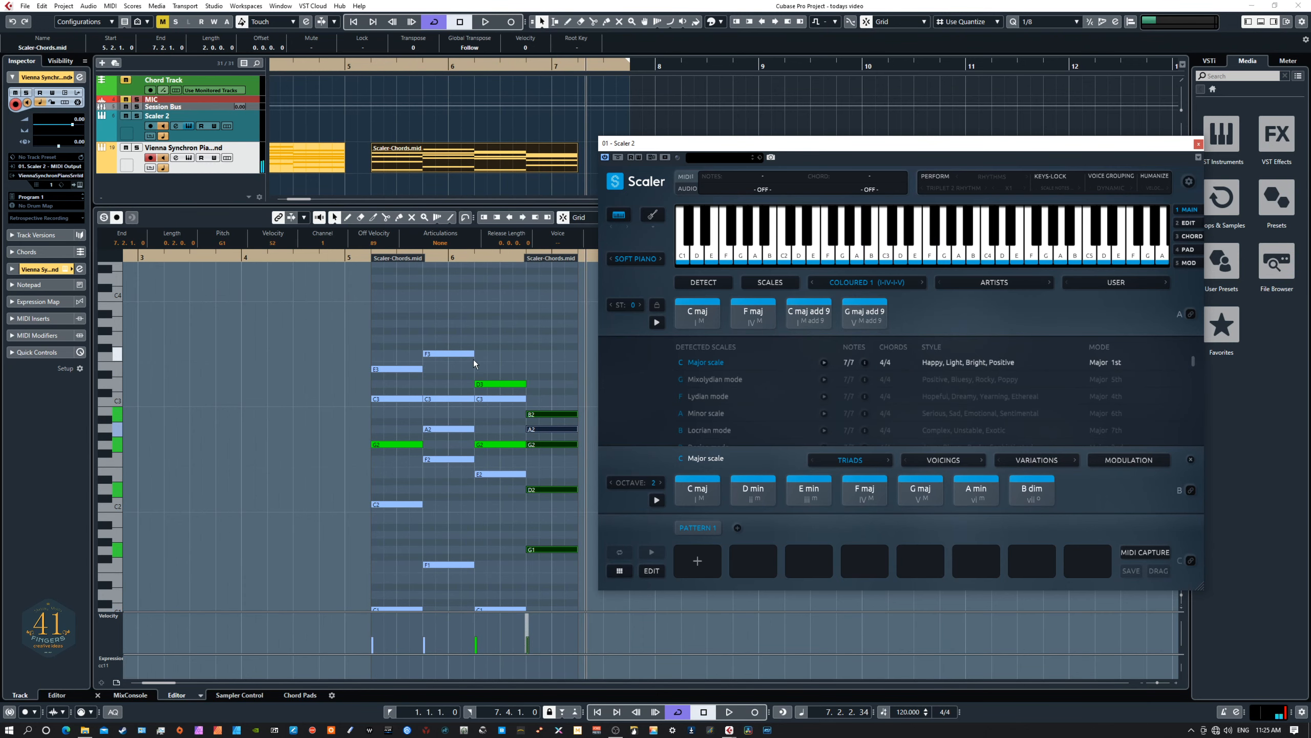
scroll(476, 347, down, 2)
scroll(478, 334, up, 1)
drag(444, 325, 457, 445)
drag(499, 342, 514, 485)
drag(546, 371, 555, 488)
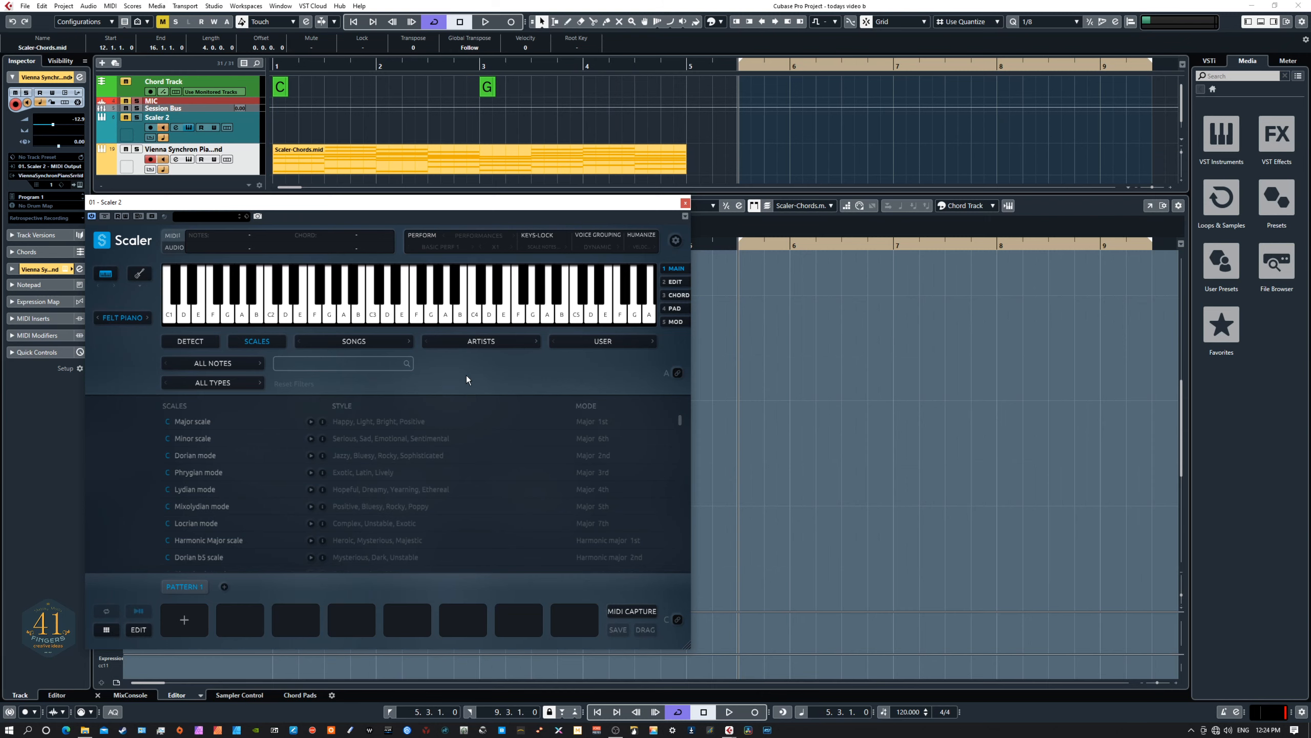
Step: Load the Coloured 1 variant of the Resolving I-IV-I-V common progression and add its four chords to Pattern 1
click(364, 341)
mouse_move(377, 357)
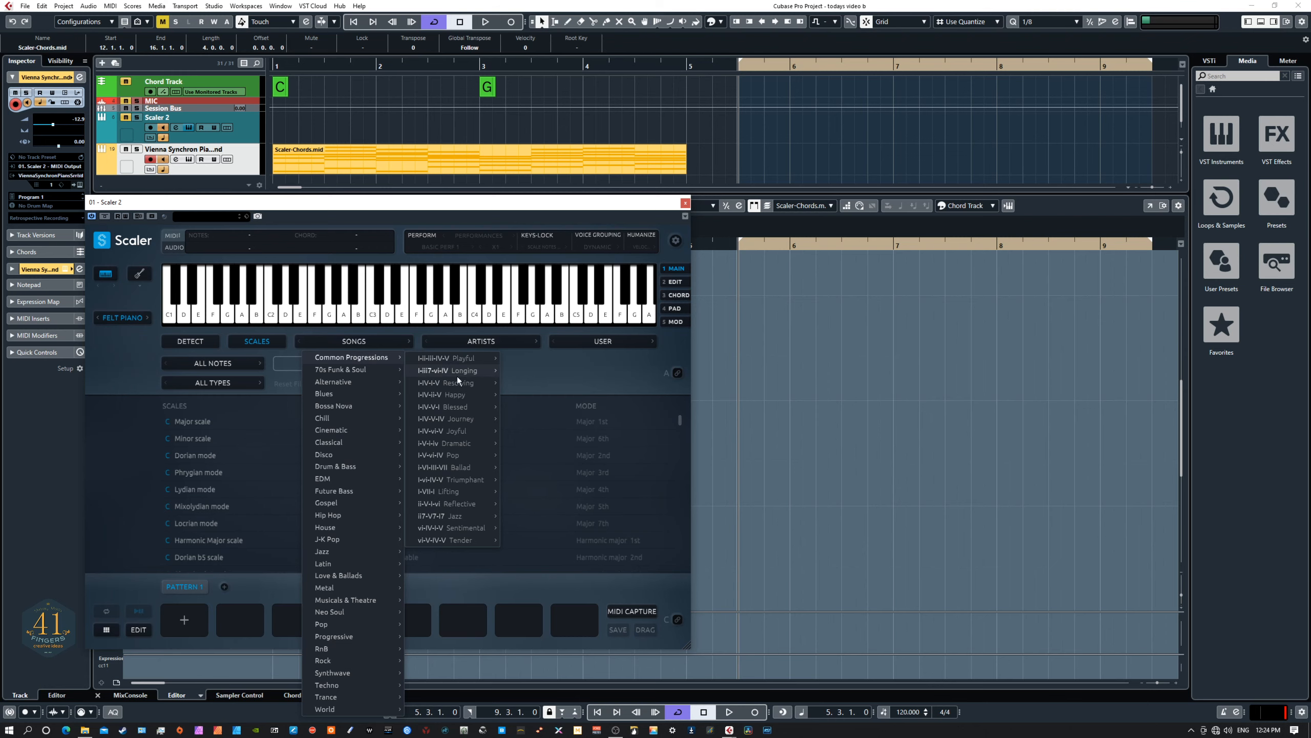
mouse_move(447, 383)
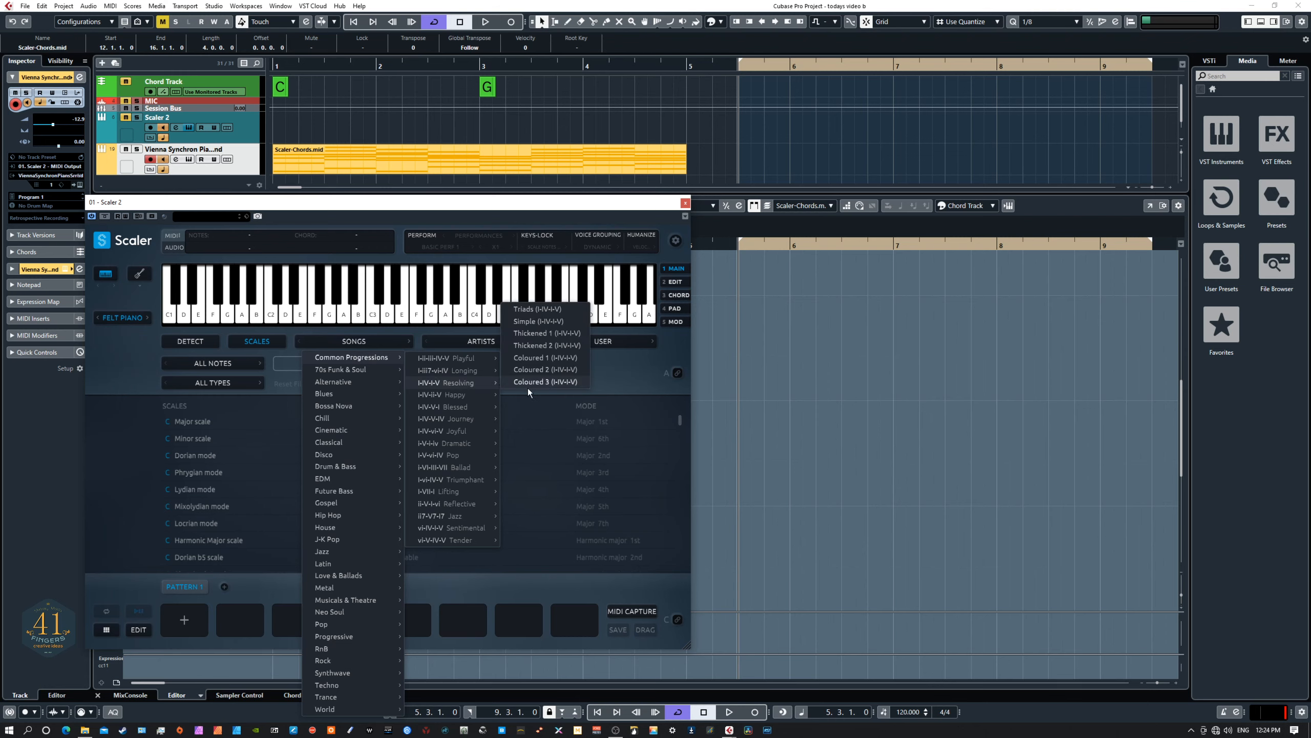
click(538, 357)
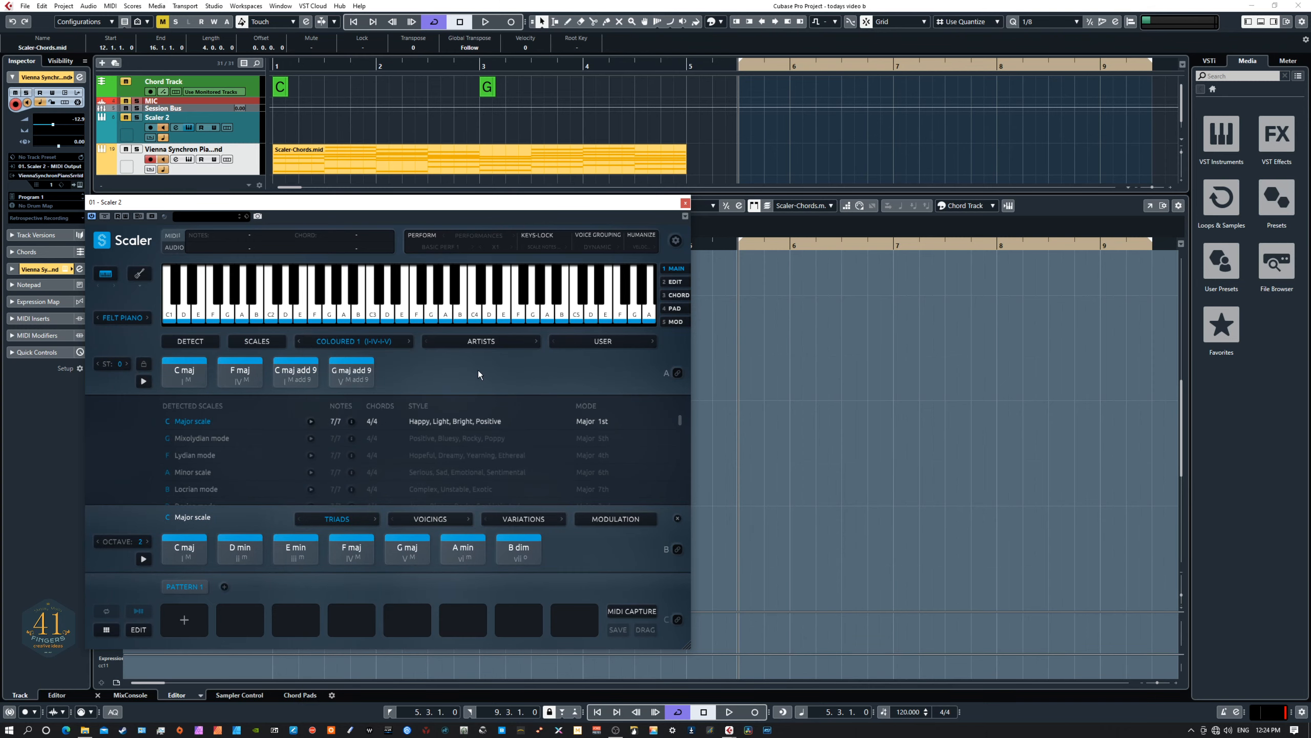
drag(389, 381, 183, 606)
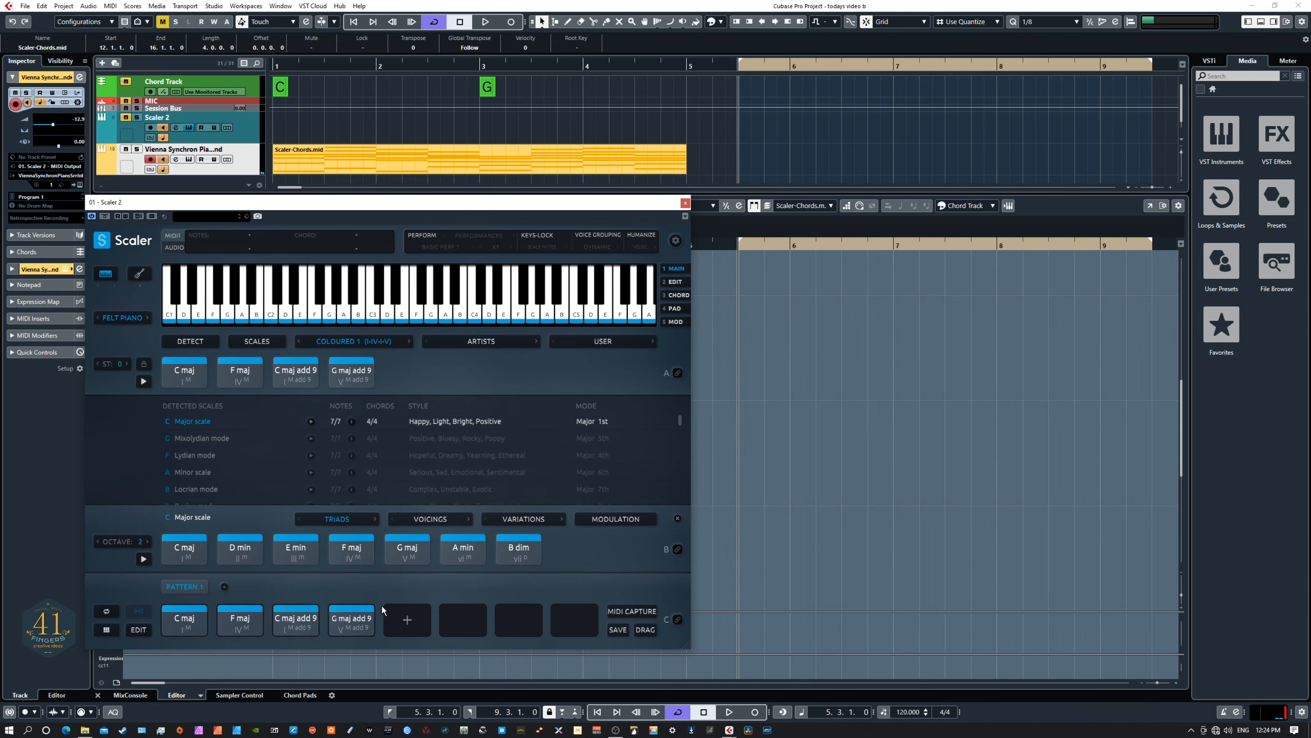
Step: Show the plugin's modulation page and switch its internal Felt Piano sound off
click(675, 322)
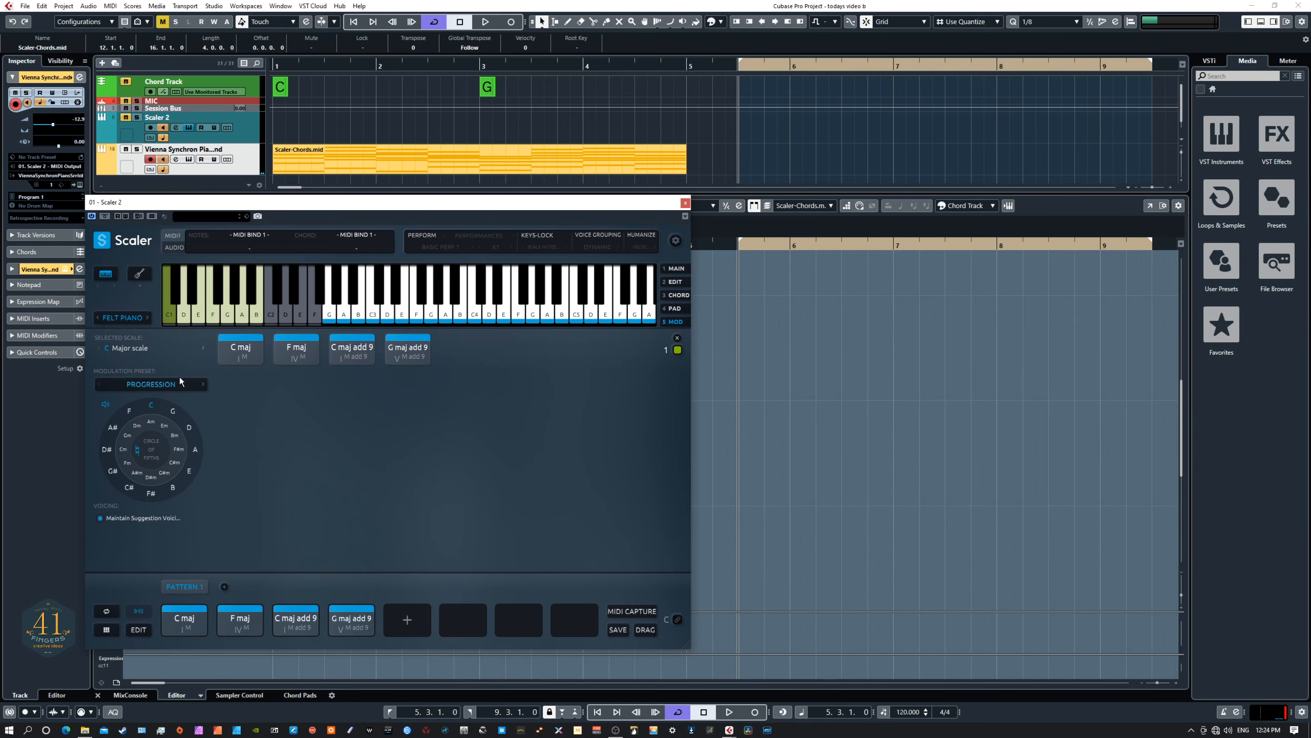
click(125, 317)
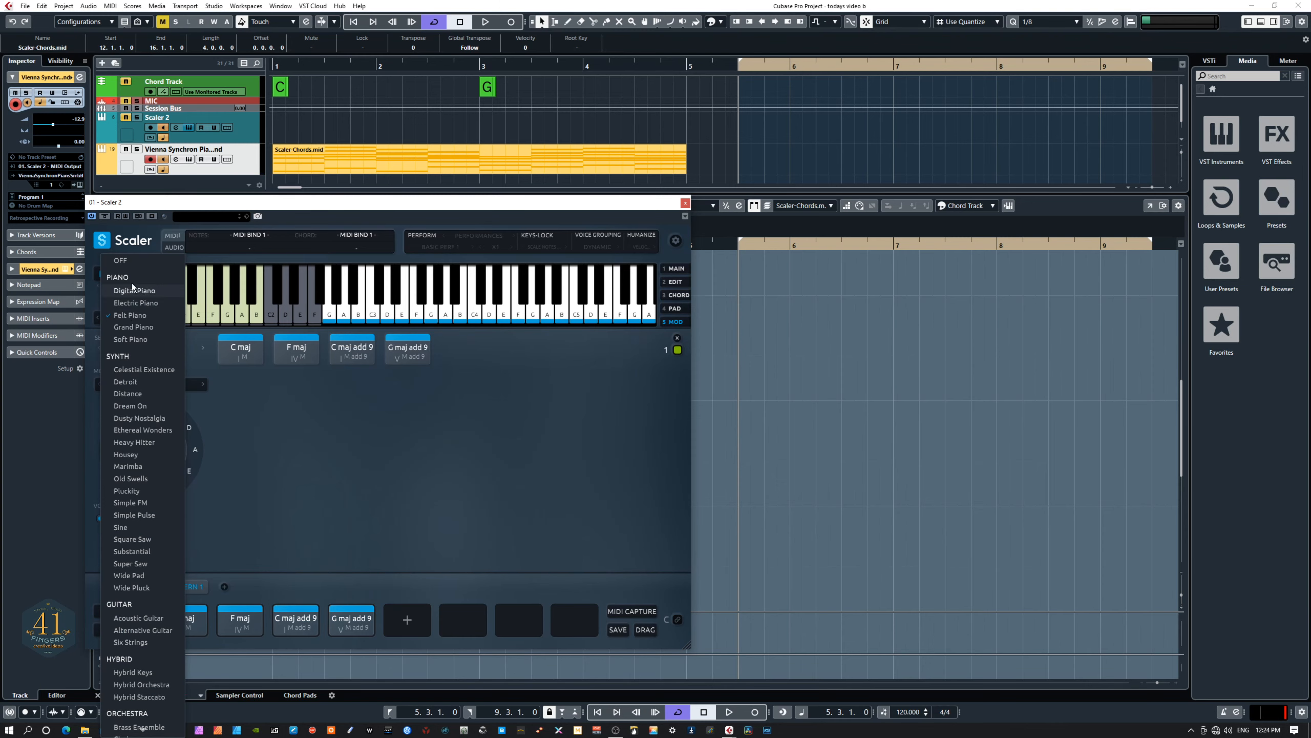
click(130, 266)
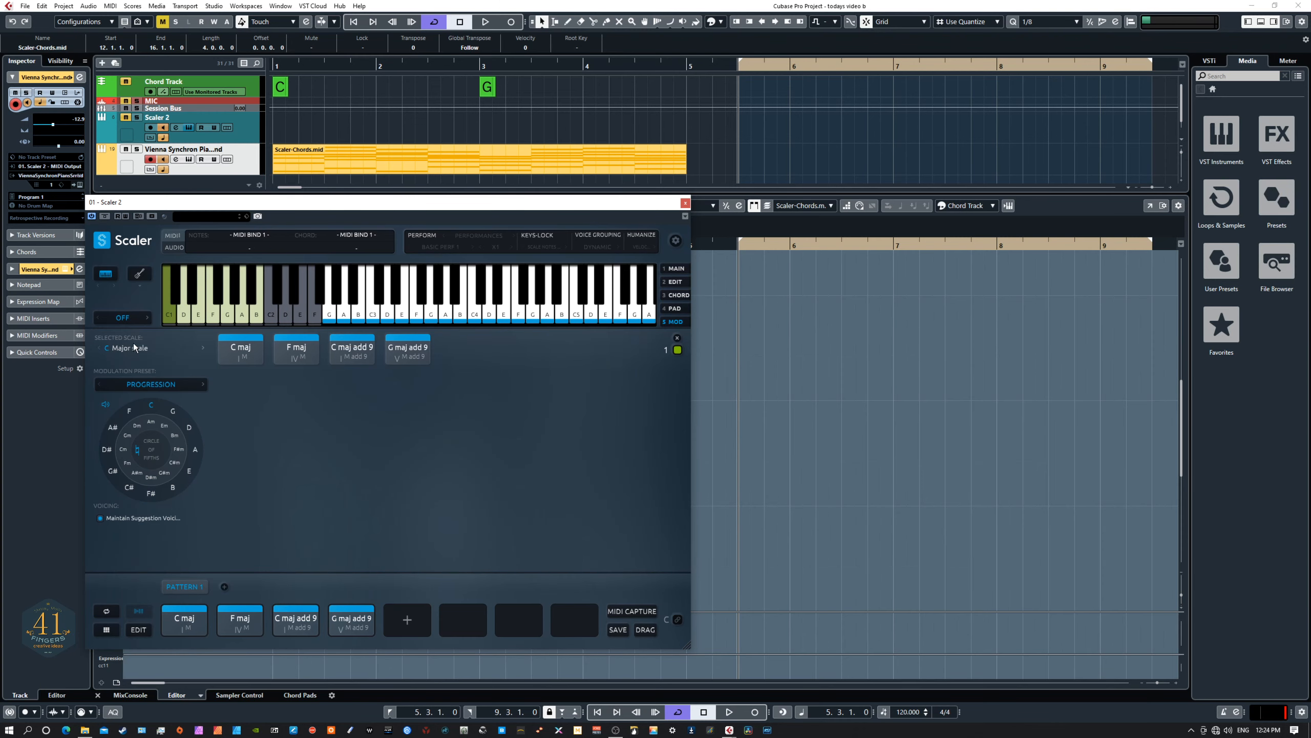
Step: Keep the modulation preset on Progression and choose G major on the circle of fifths as destination scale
click(149, 383)
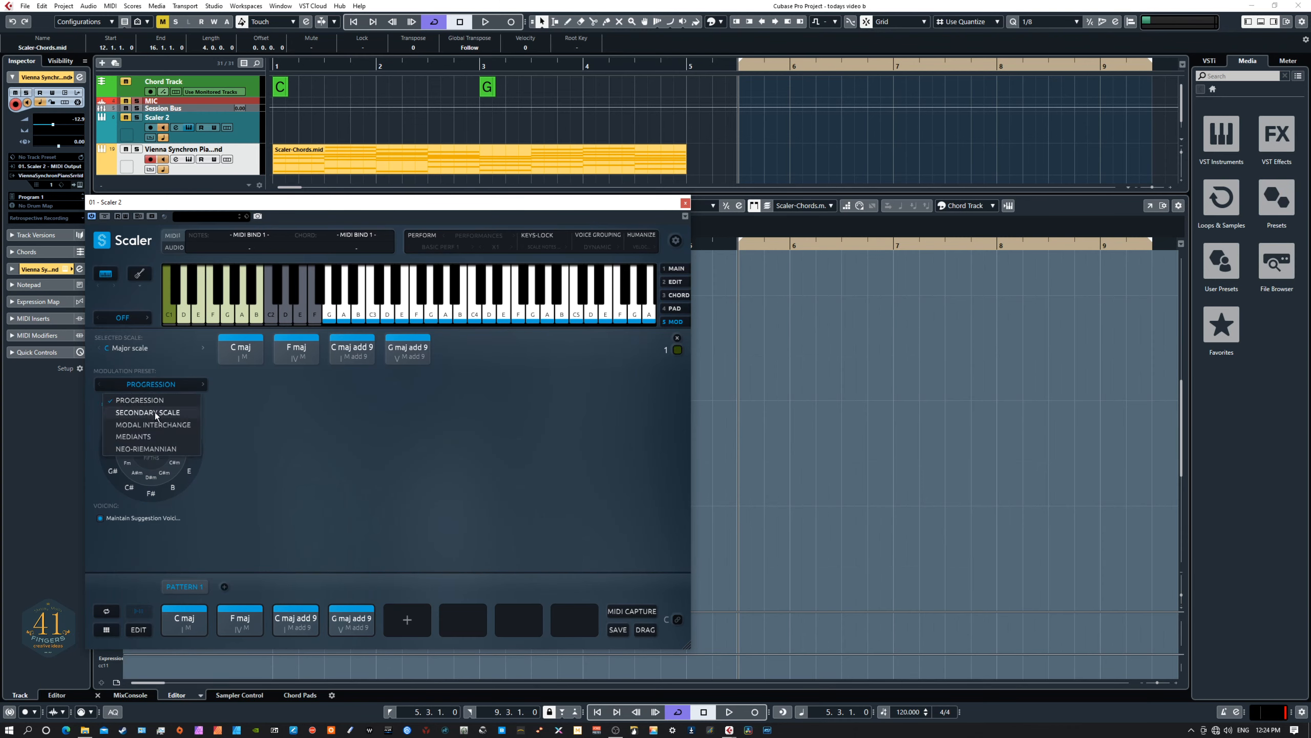
click(152, 399)
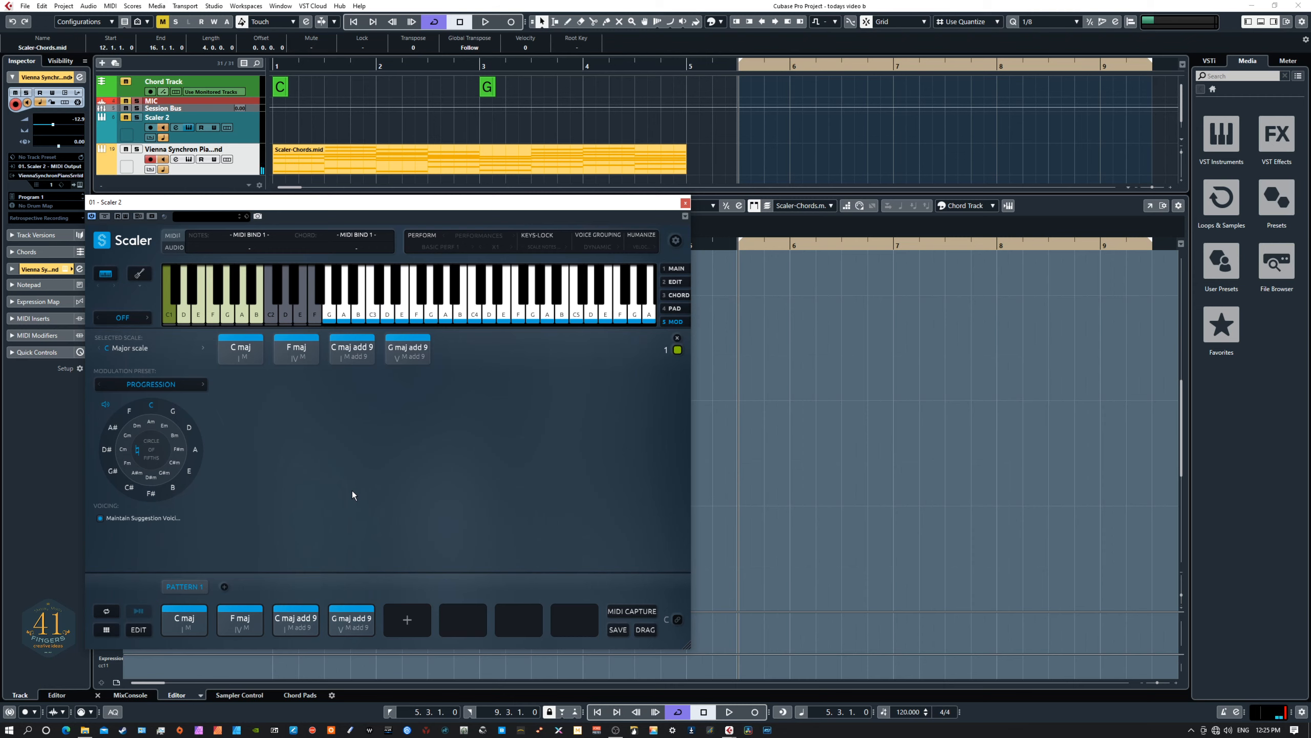
click(173, 410)
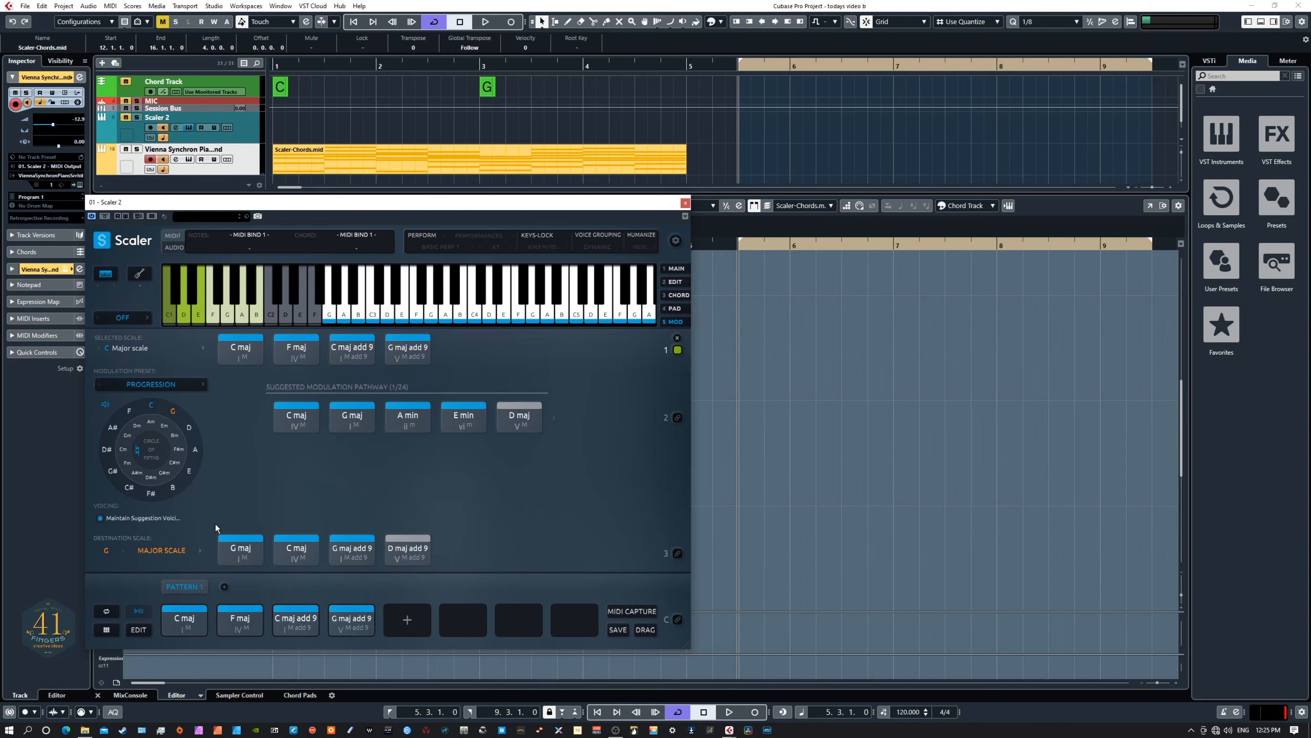
Step: Fill Pattern 1's last four slots with D maj, G maj, A min and E min from the modulation suggestions and destination chords
drag(464, 418, 570, 623)
drag(408, 418, 519, 618)
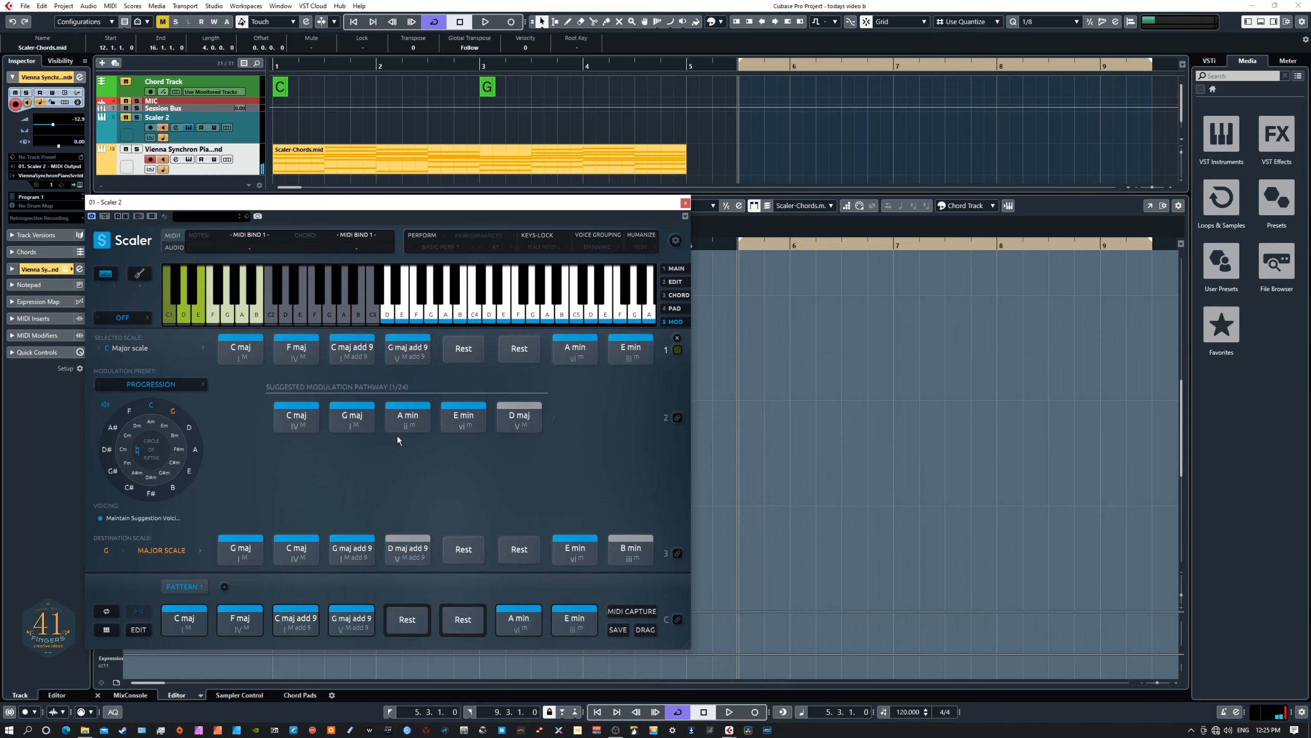
click(360, 420)
drag(359, 420, 463, 620)
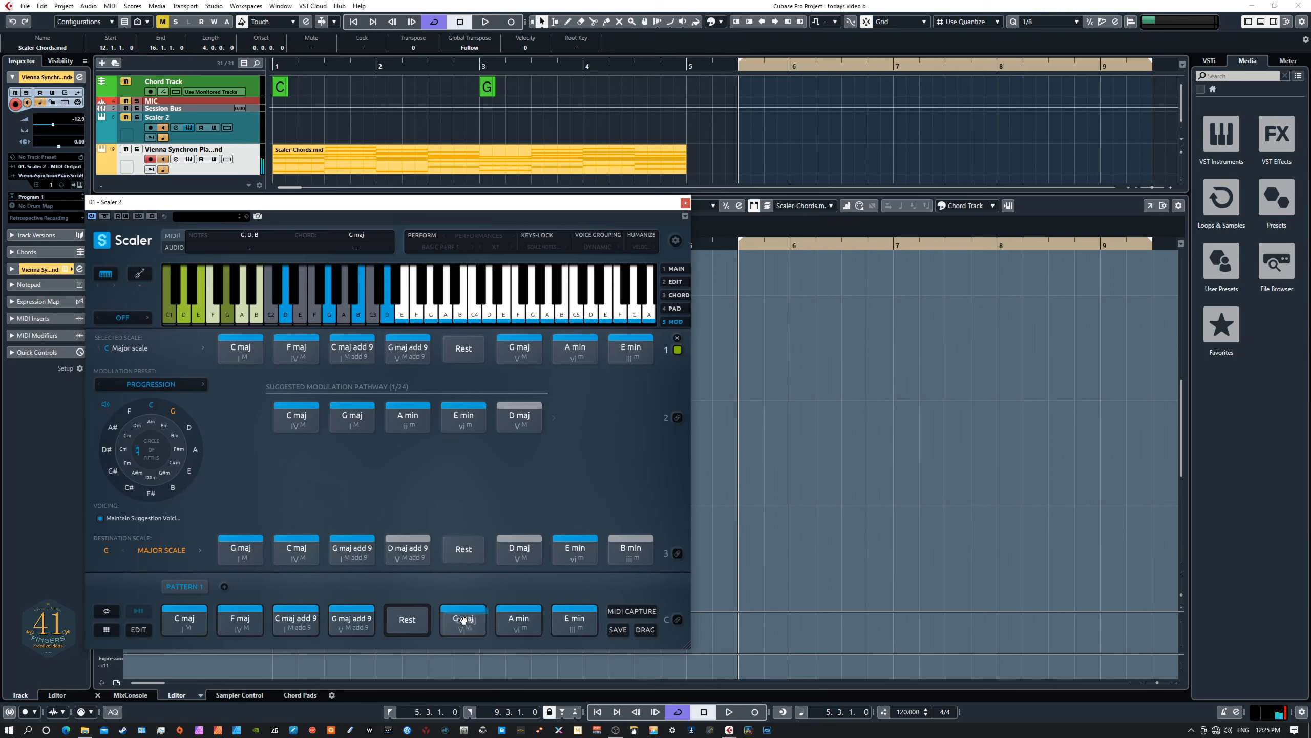
drag(525, 549, 408, 619)
Step: Preview the eight-chord pattern and place it as a MIDI clip on the Vienna Synchron piano track at 5.3.1
click(144, 611)
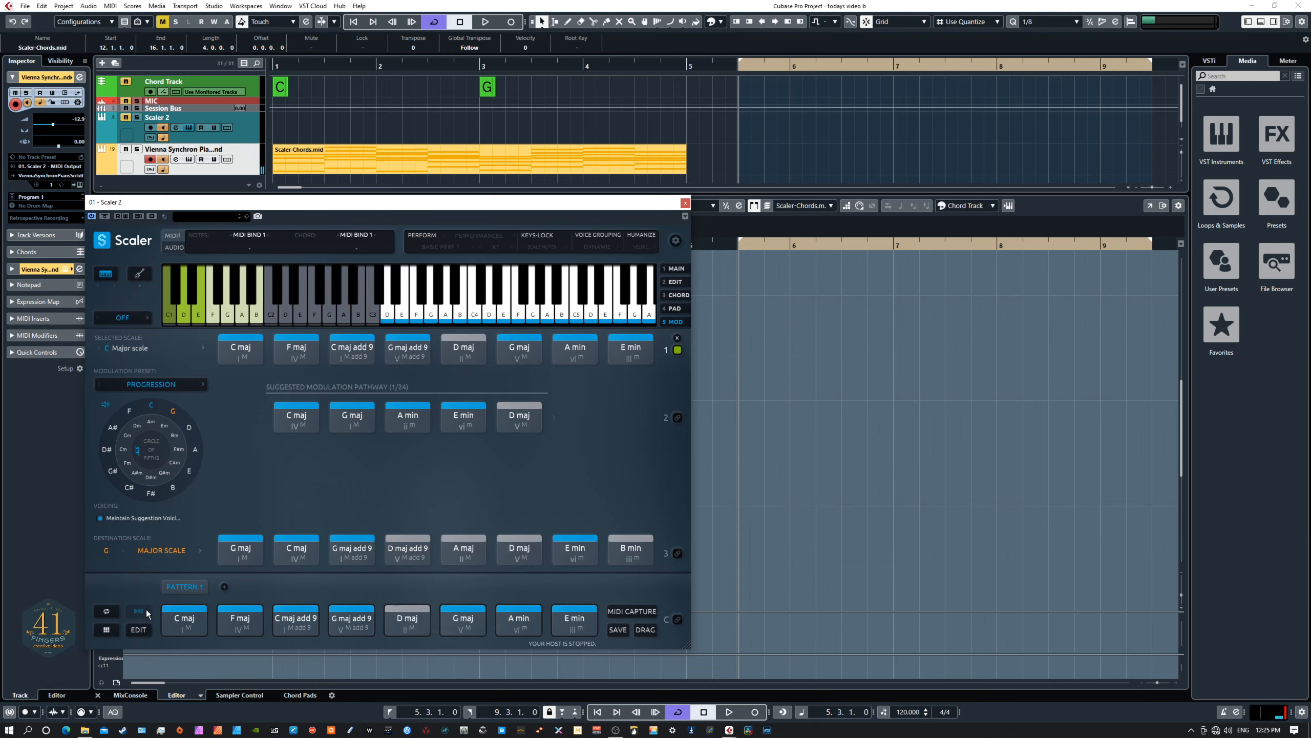
click(139, 612)
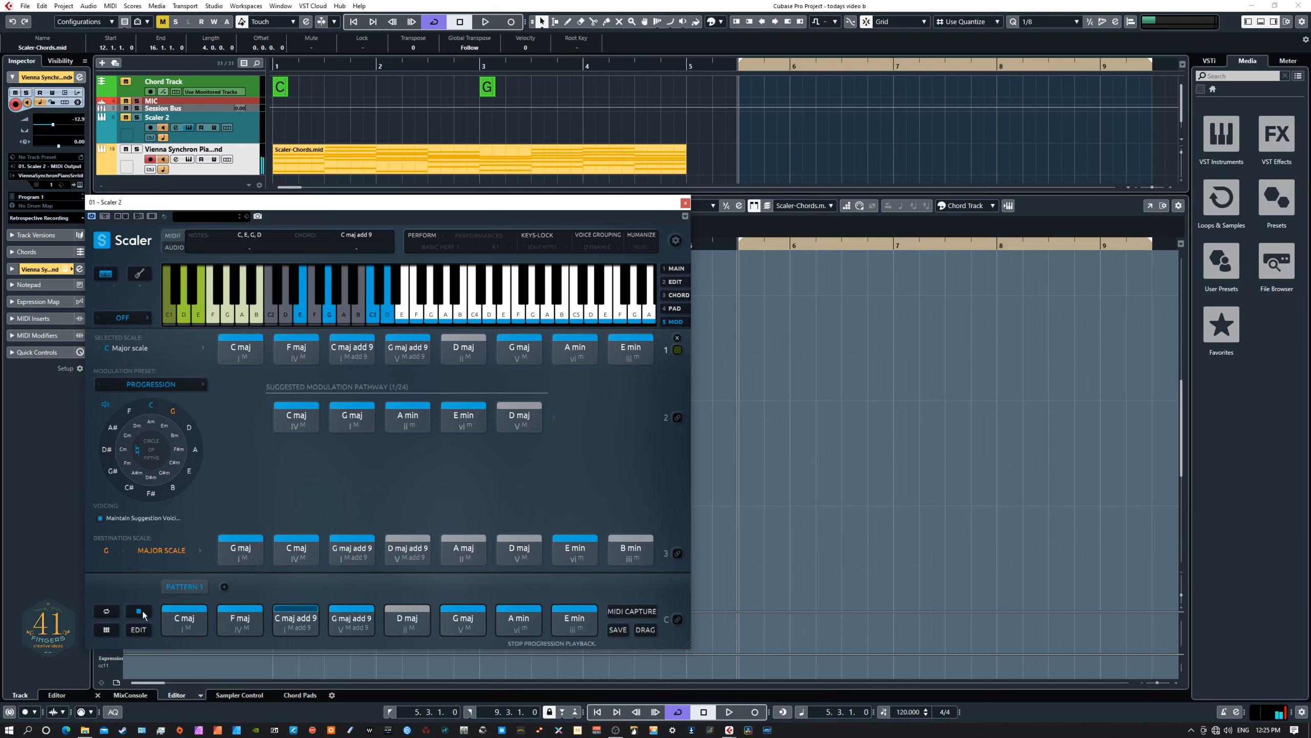
drag(645, 630, 820, 165)
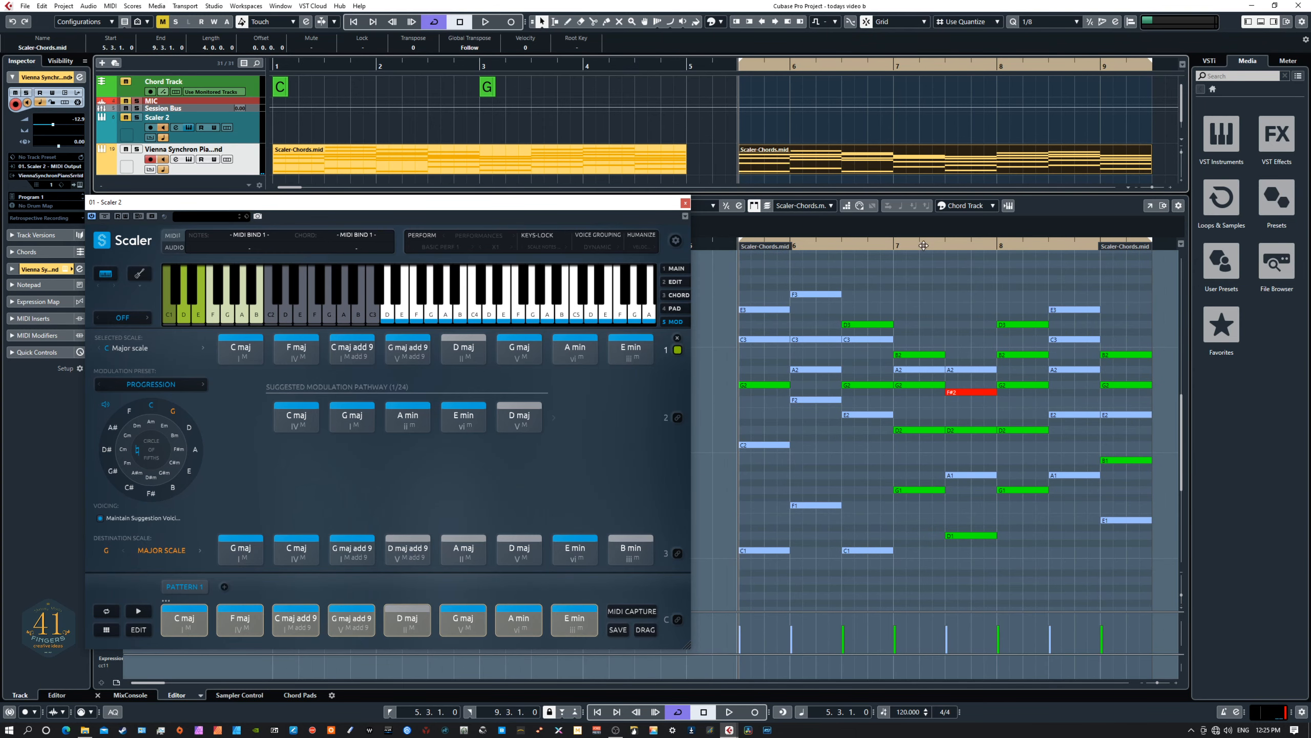
Step: Move the plugin window out of the way, then select all notes in the new clip and lower their velocities together
drag(928, 293, 914, 338)
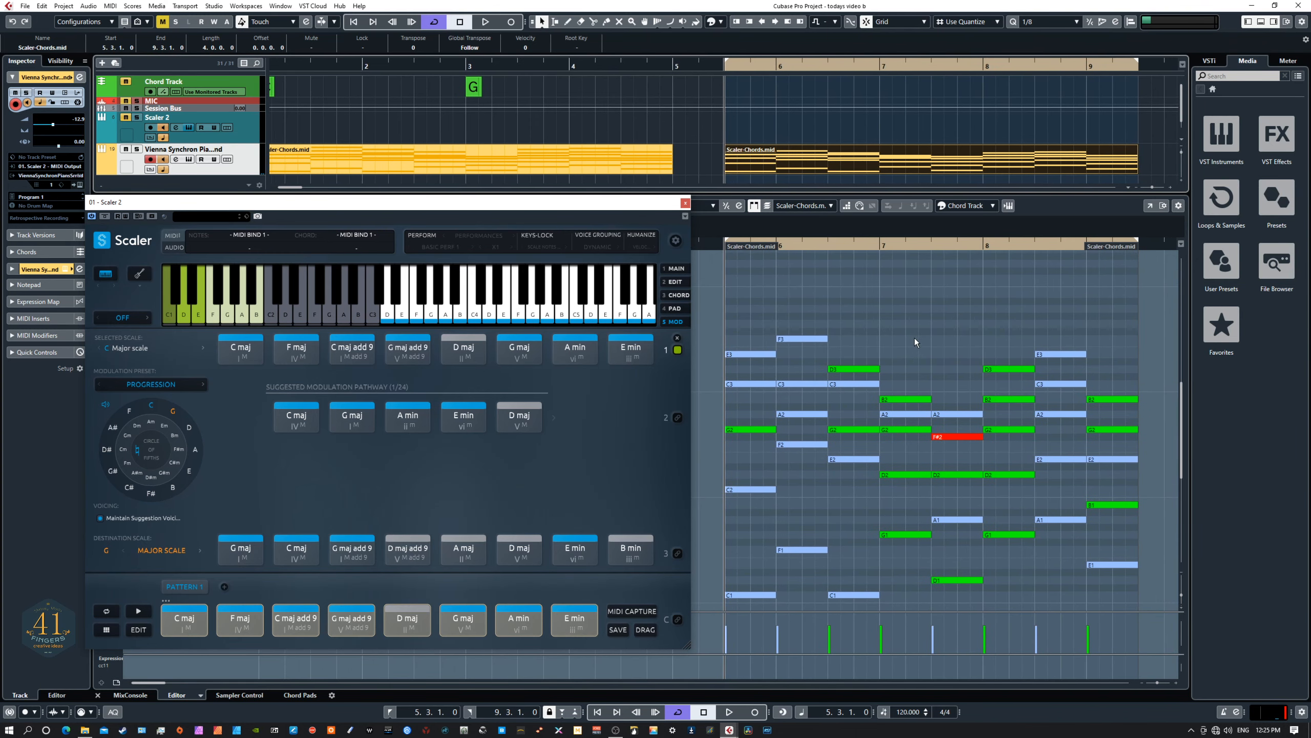
drag(650, 203, 0, 186)
drag(571, 283, 295, 237)
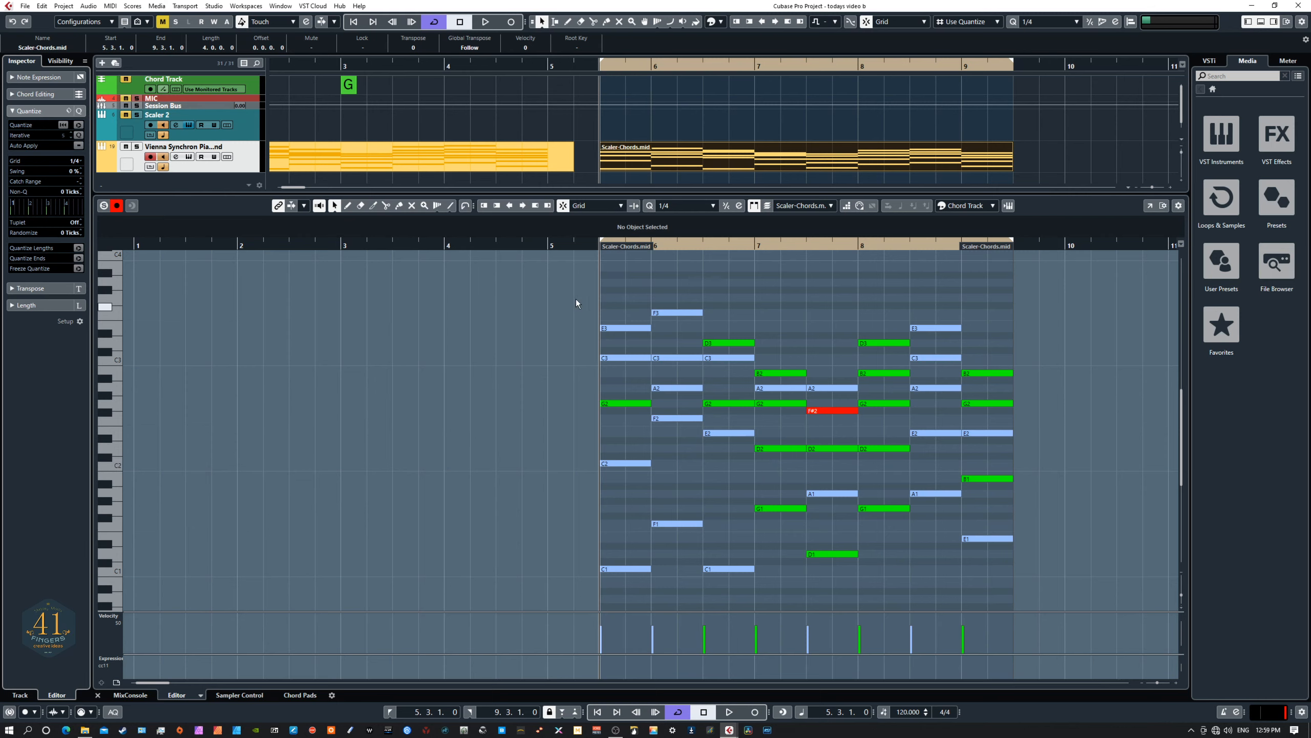
drag(566, 293, 1056, 584)
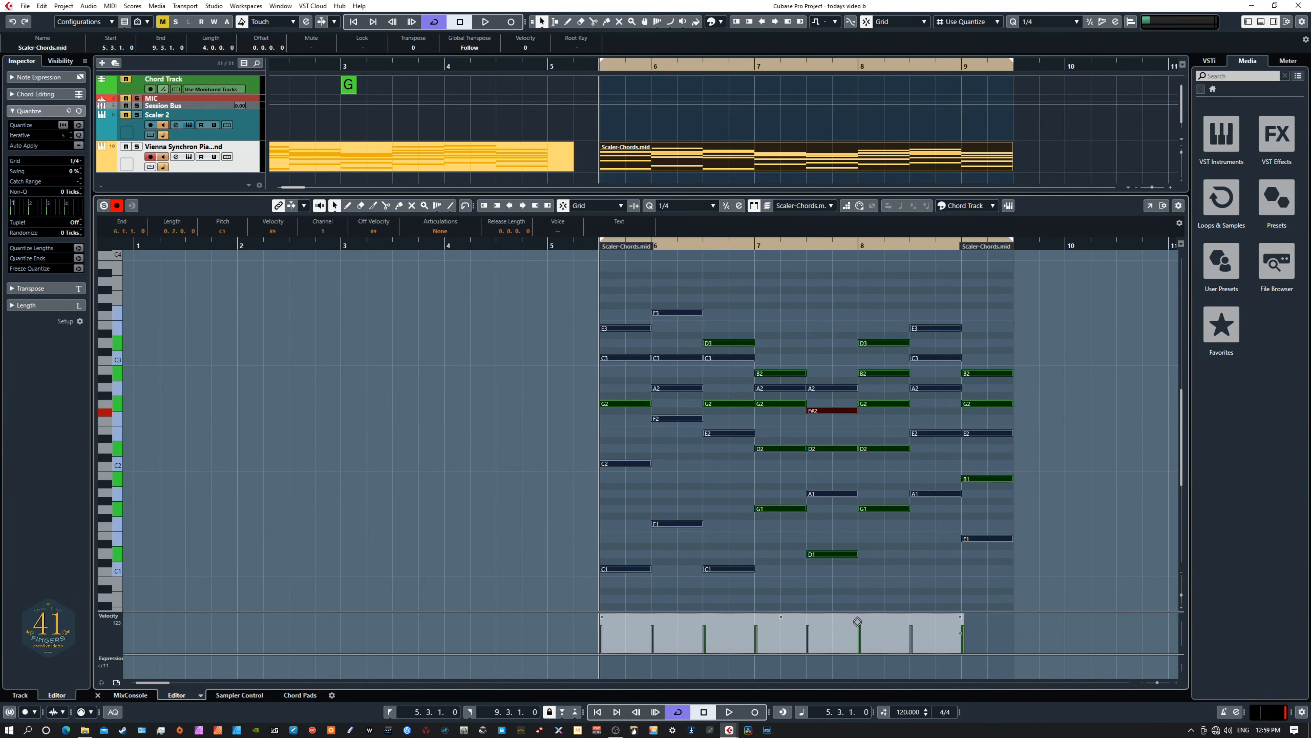
drag(781, 617, 781, 624)
Step: Draw empty chord events on the chord track at 5.3.1 and 7.3.1, and return to the selection tool
key(8)
click(607, 85)
click(814, 85)
right_click(796, 90)
click(718, 91)
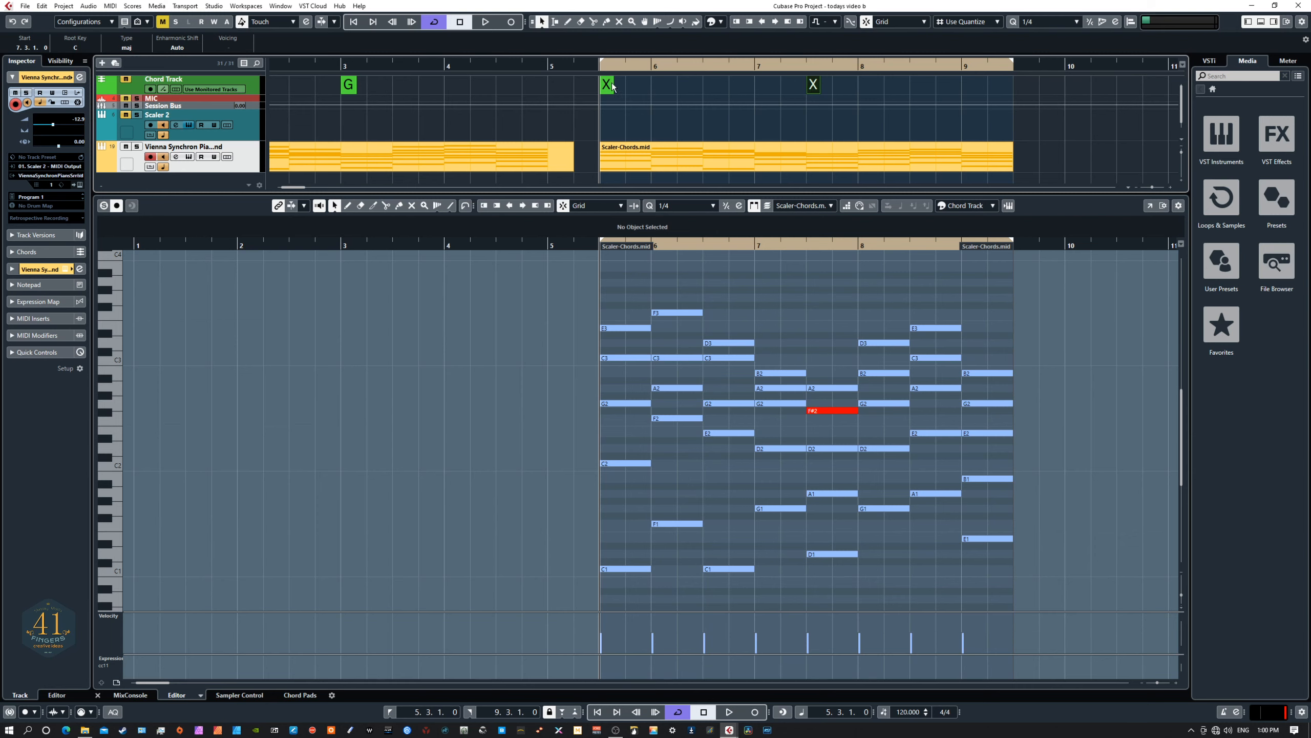
Step: Set the chord event at 5.3.1 to C major and the one at 7.3.1 to G major
double_click(607, 85)
click(551, 120)
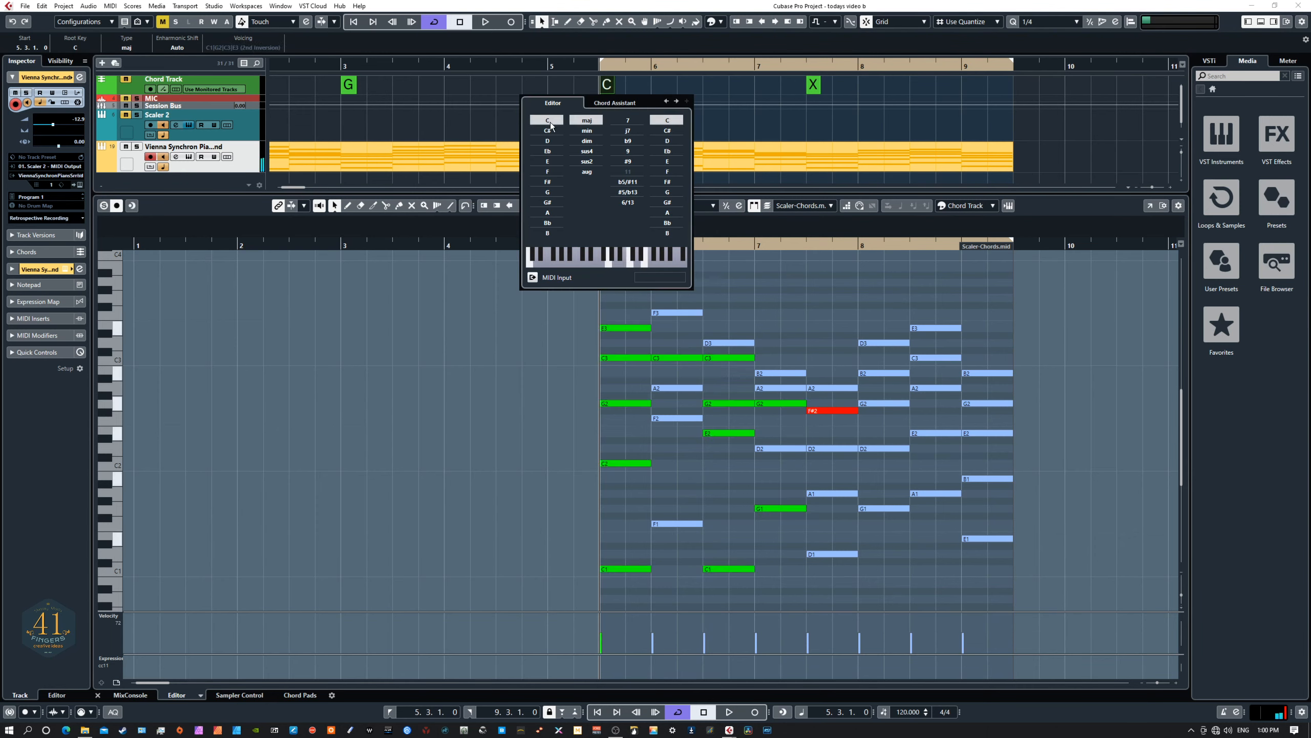
double_click(813, 84)
click(754, 191)
key(Escape)
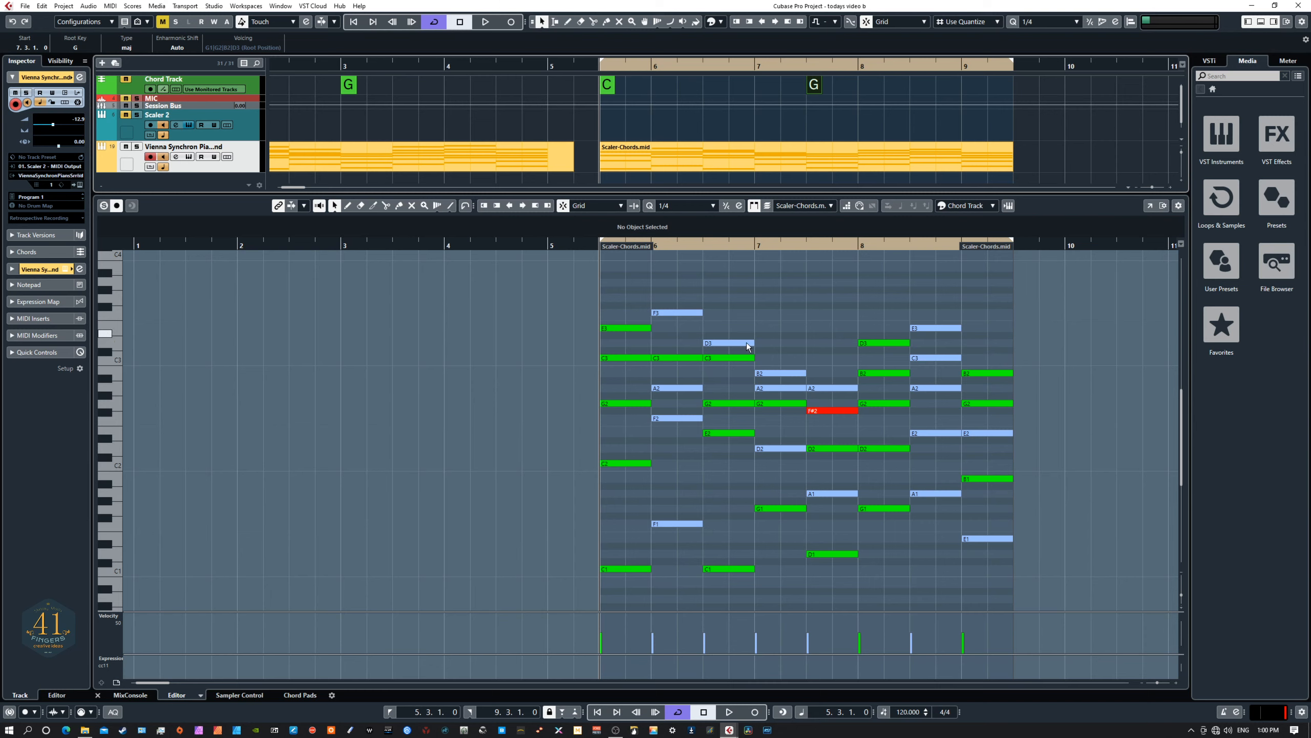
Step: Trim the start of the second chord's C3 note to 6.2.1.0, leaving it one beat long
click(665, 359)
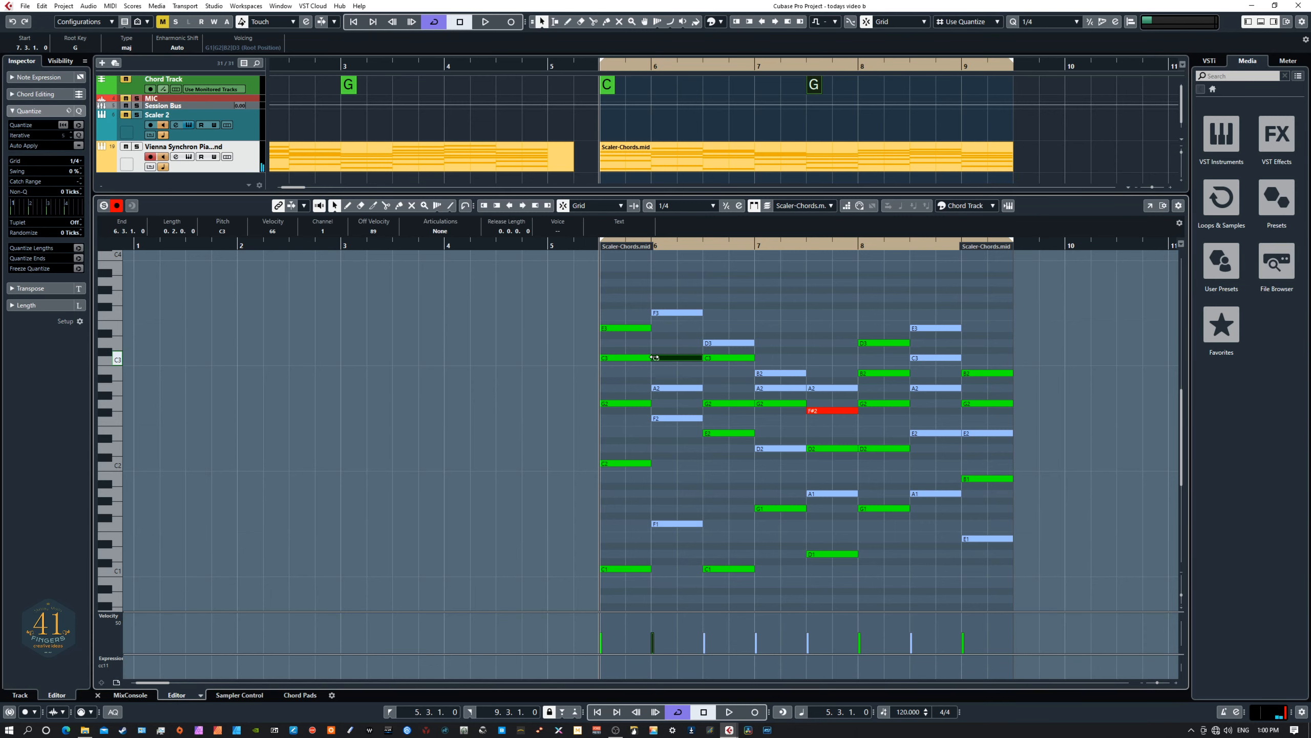
drag(653, 358, 677, 358)
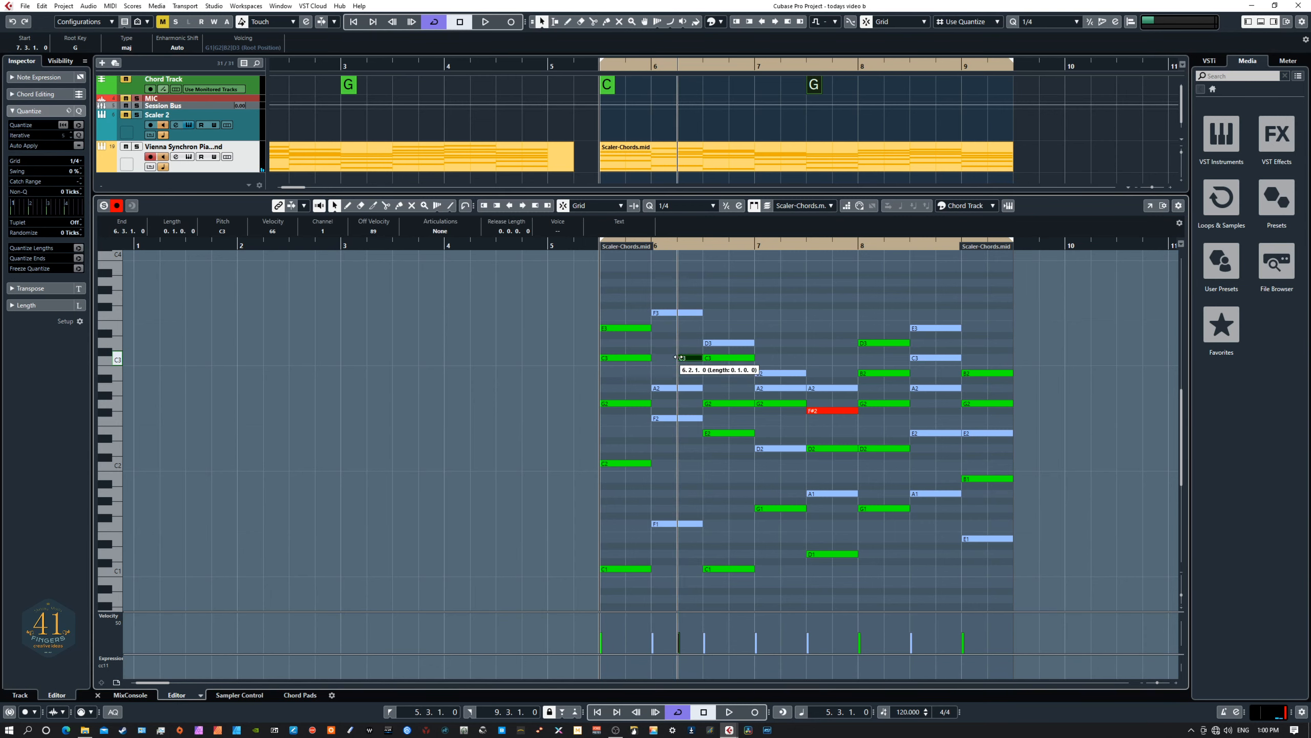
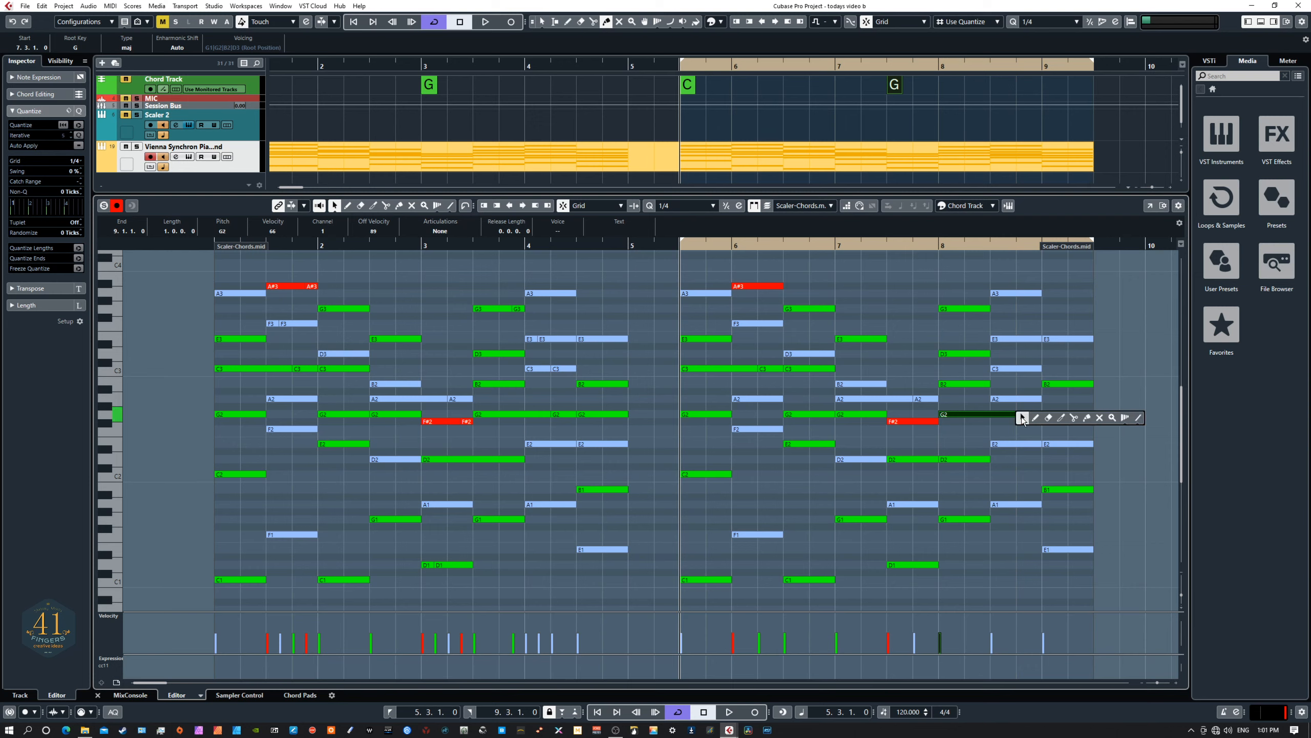
Step: Split the G2 note running through bar 8 at 8.4.1.0 and return to the selection tool
click(1073, 418)
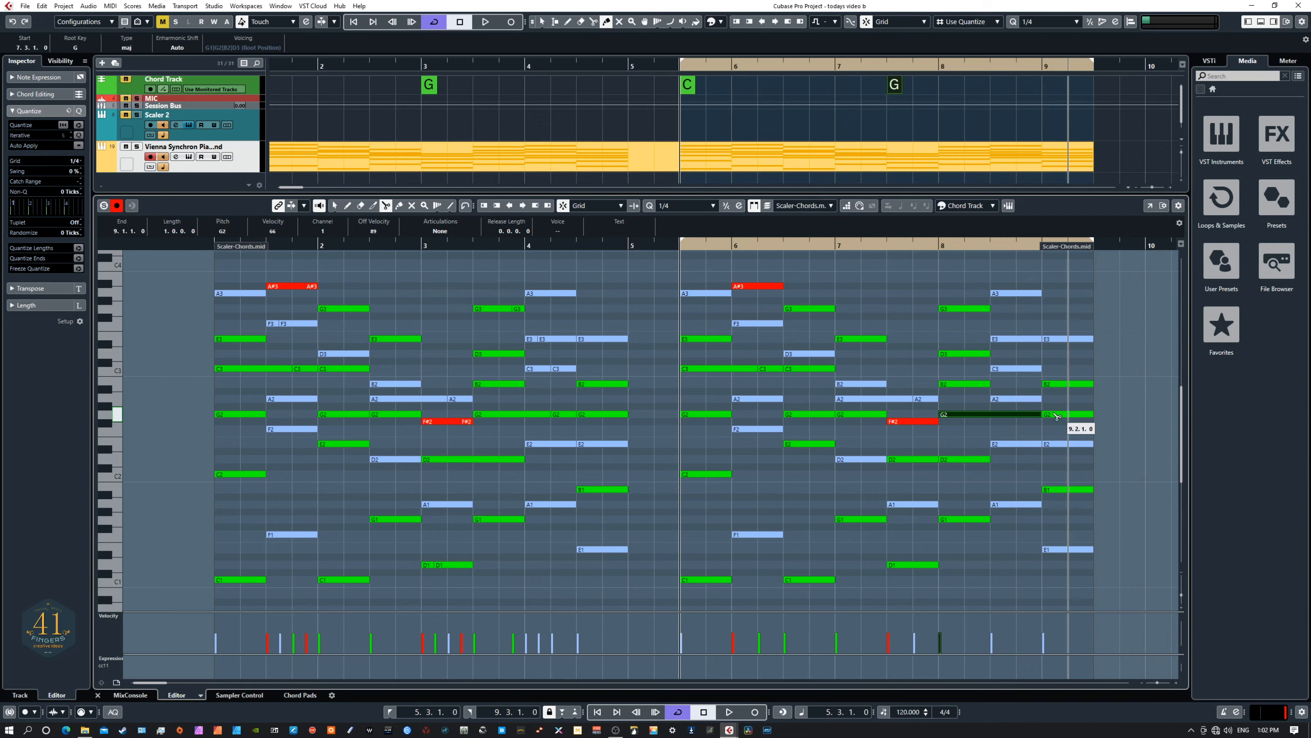
click(1019, 417)
right_click(1013, 432)
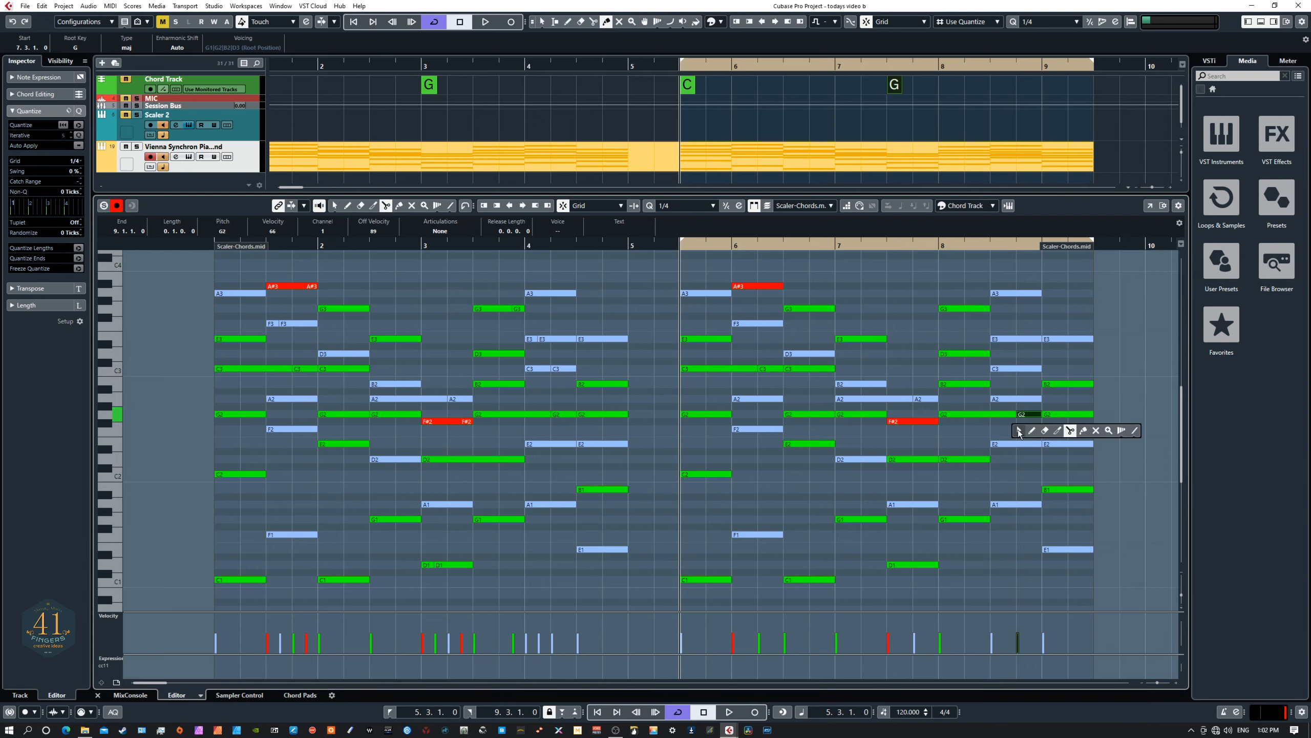
click(1020, 433)
Step: Transpose the A2 note at 8.3.1.0 up three semitones to C3
click(1009, 401)
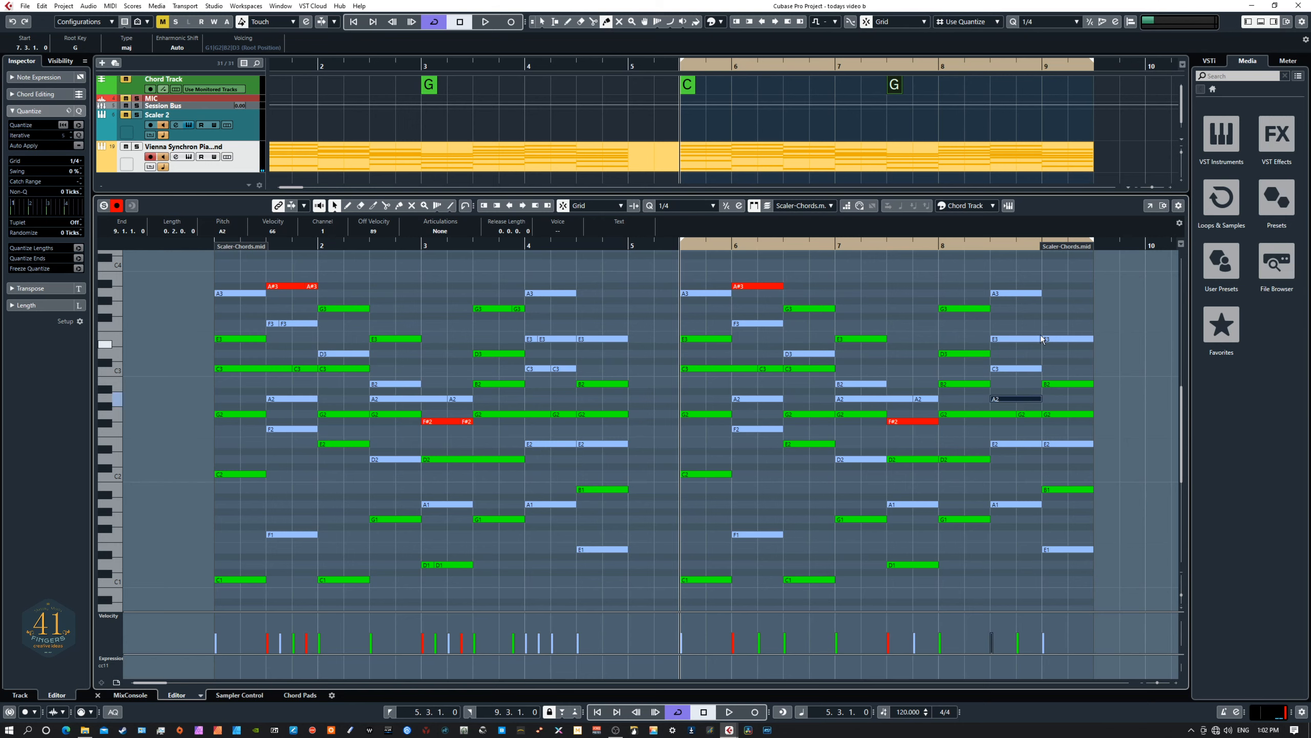
key(Up)
key(Up)
key(Up)
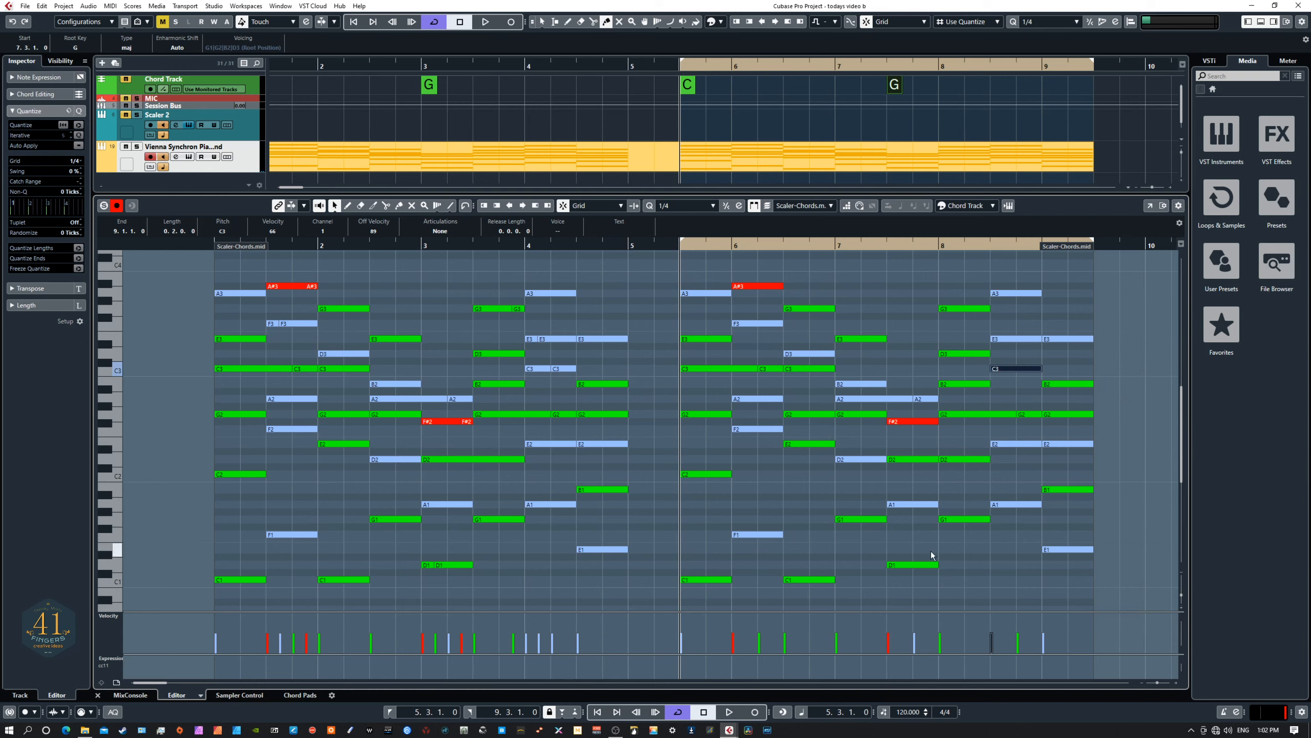
Step: Delete the D2 note at 8.1.1.0 and extend the D2 note at 7.3.1.0 to end at 8.3.1.0
click(909, 459)
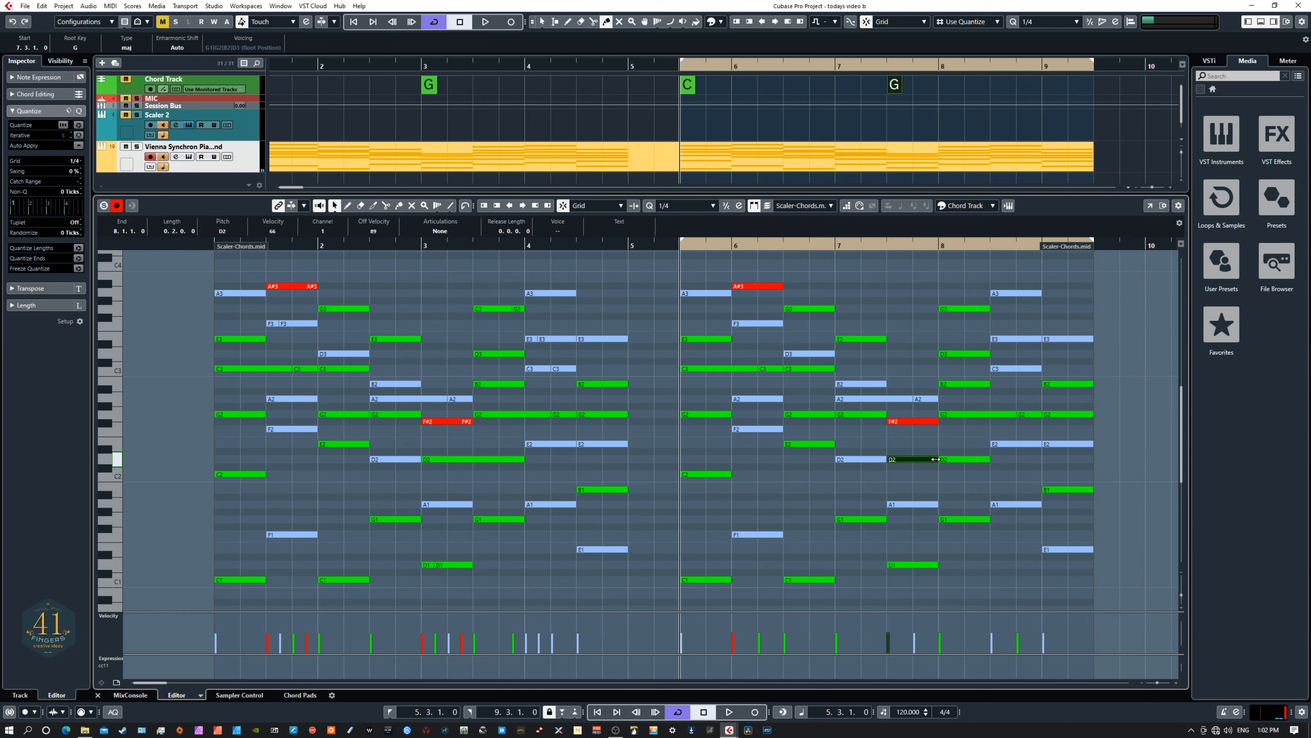
click(953, 460)
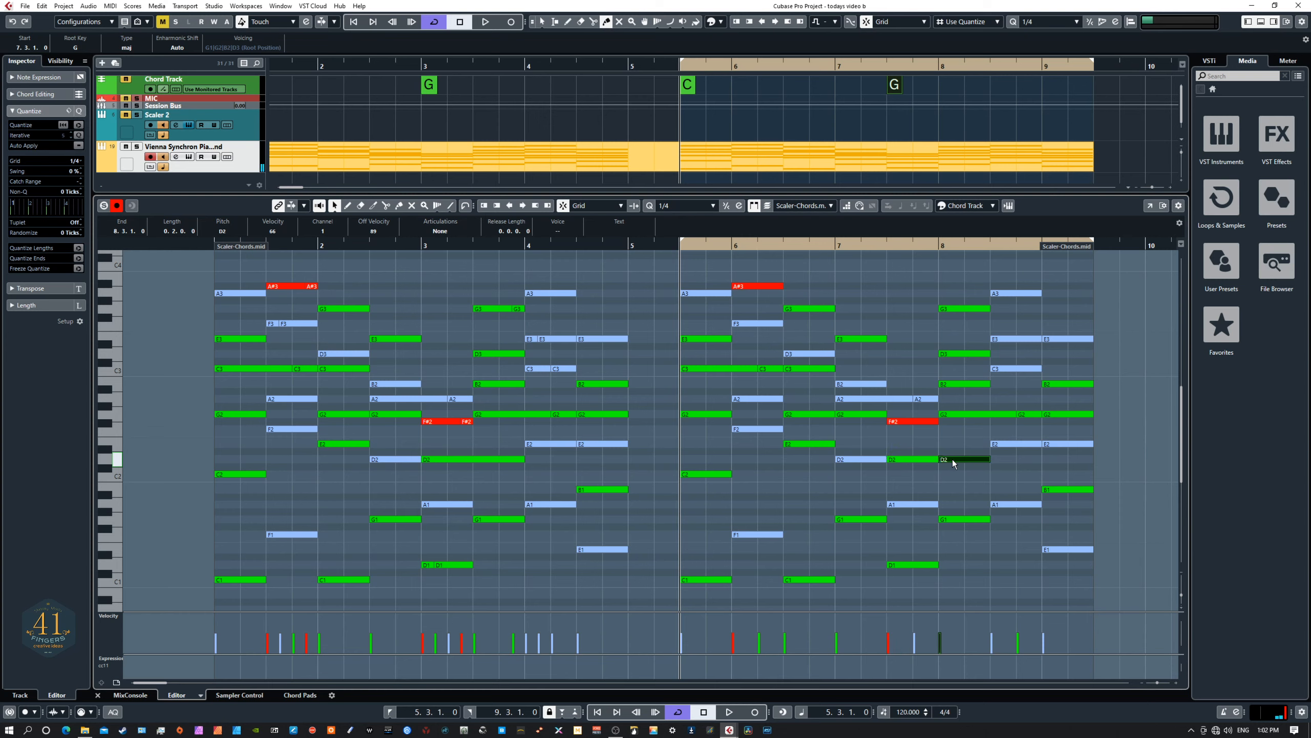
key(Delete)
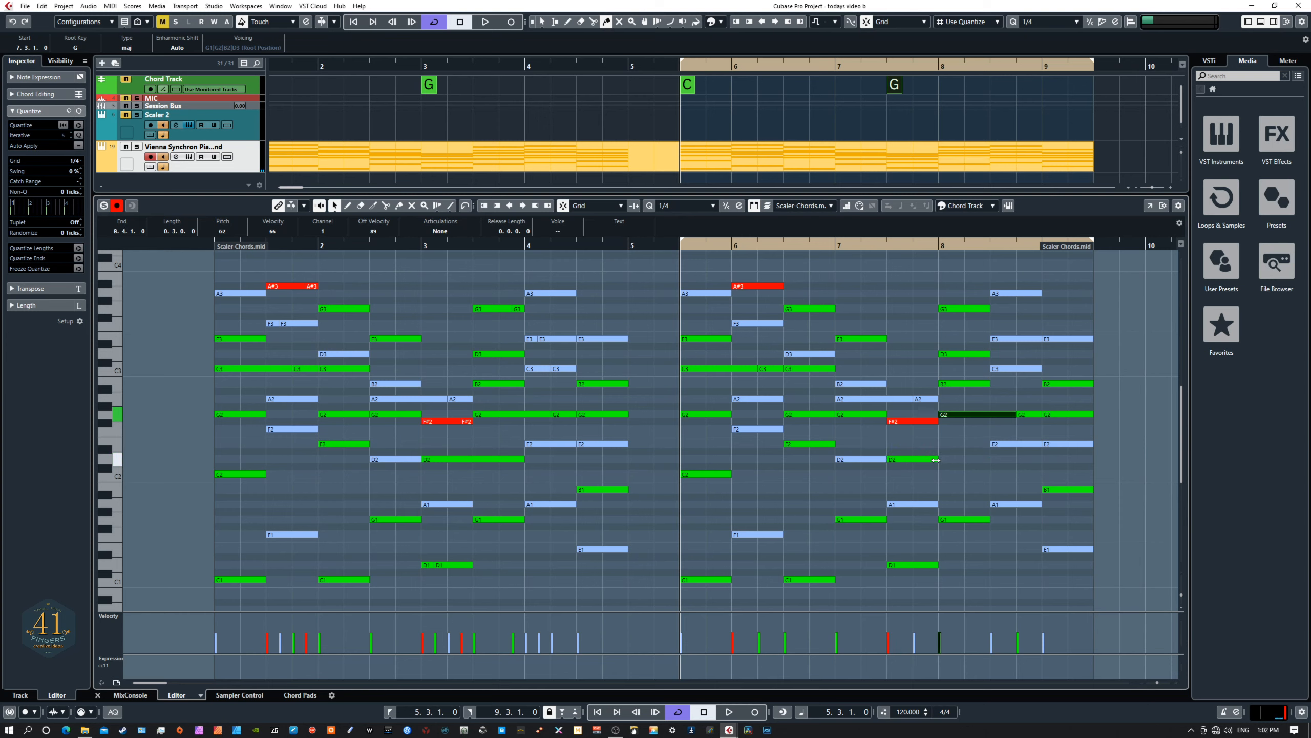
drag(936, 459, 986, 462)
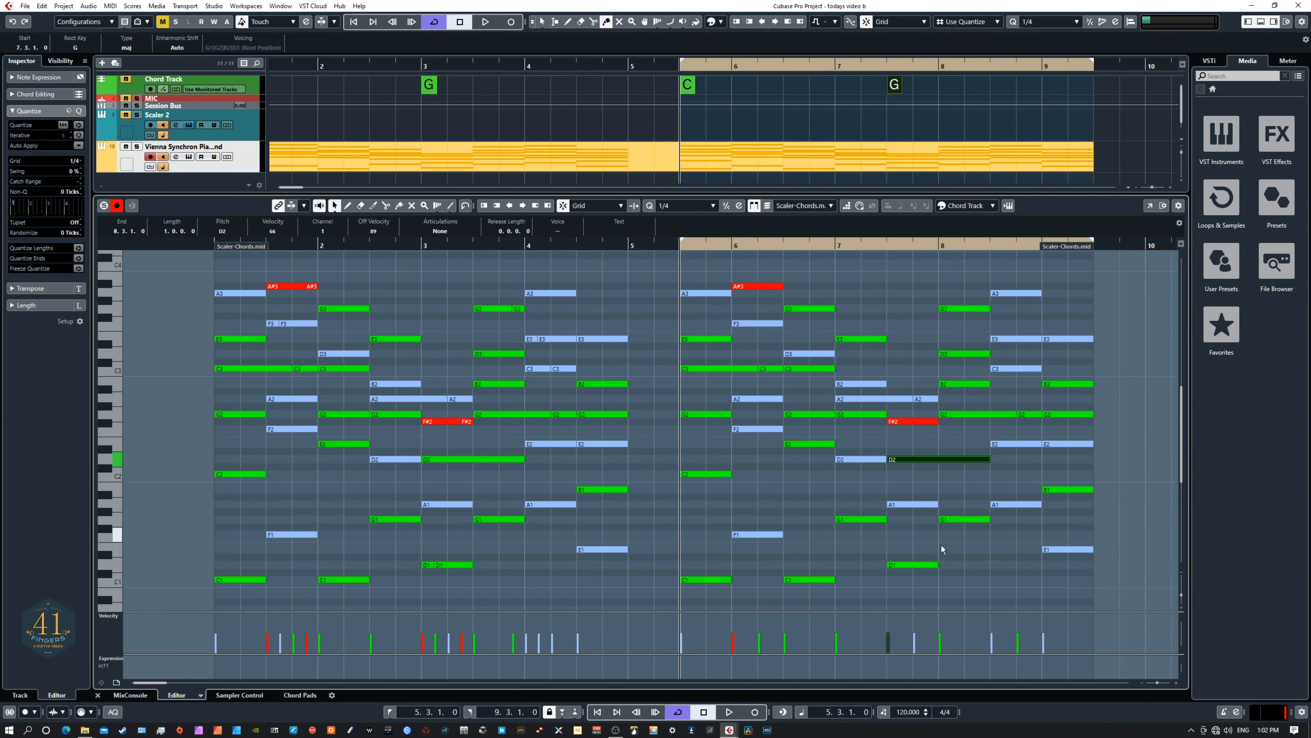
Step: Set the quantize tuplet to 2 for a 1/4 2-let grid, and split the A#3 note in bar 6 at 6.2.3.0
mouse_move(879, 292)
mouse_down()
mouse_move(892, 320)
mouse_move(881, 291)
mouse_up()
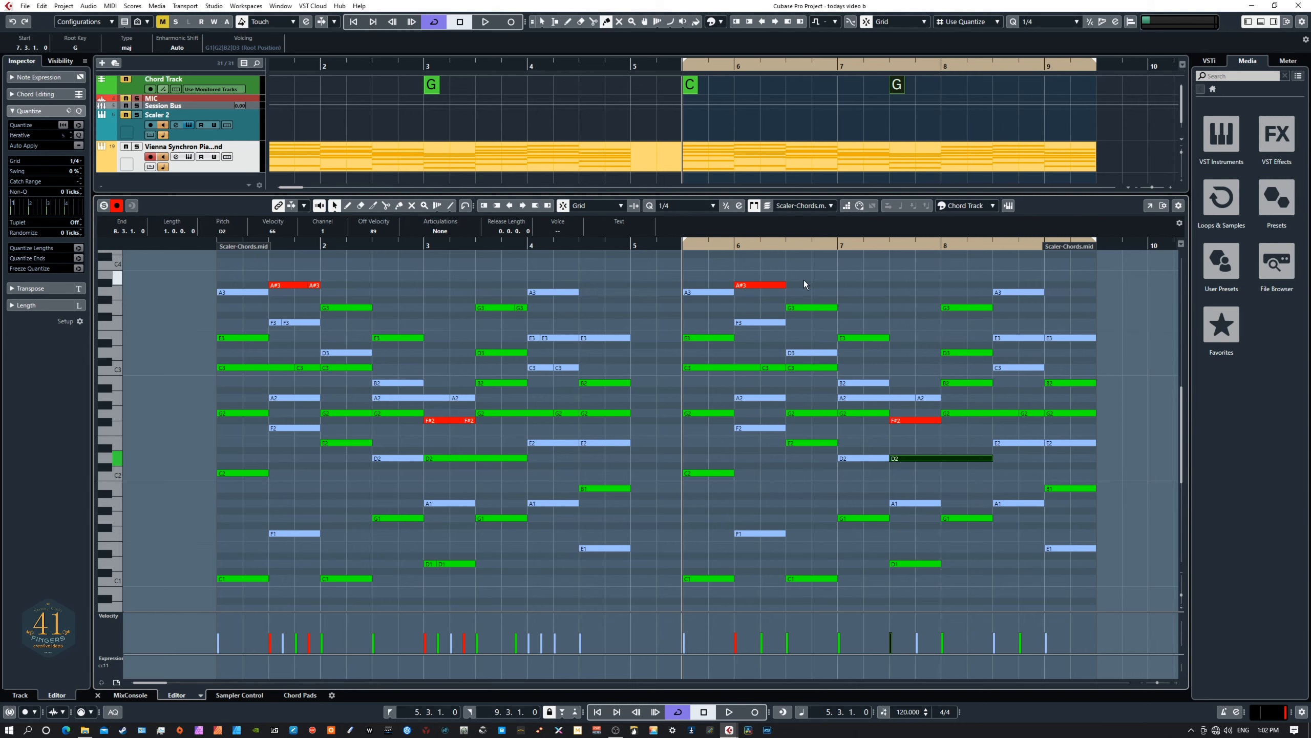
click(82, 221)
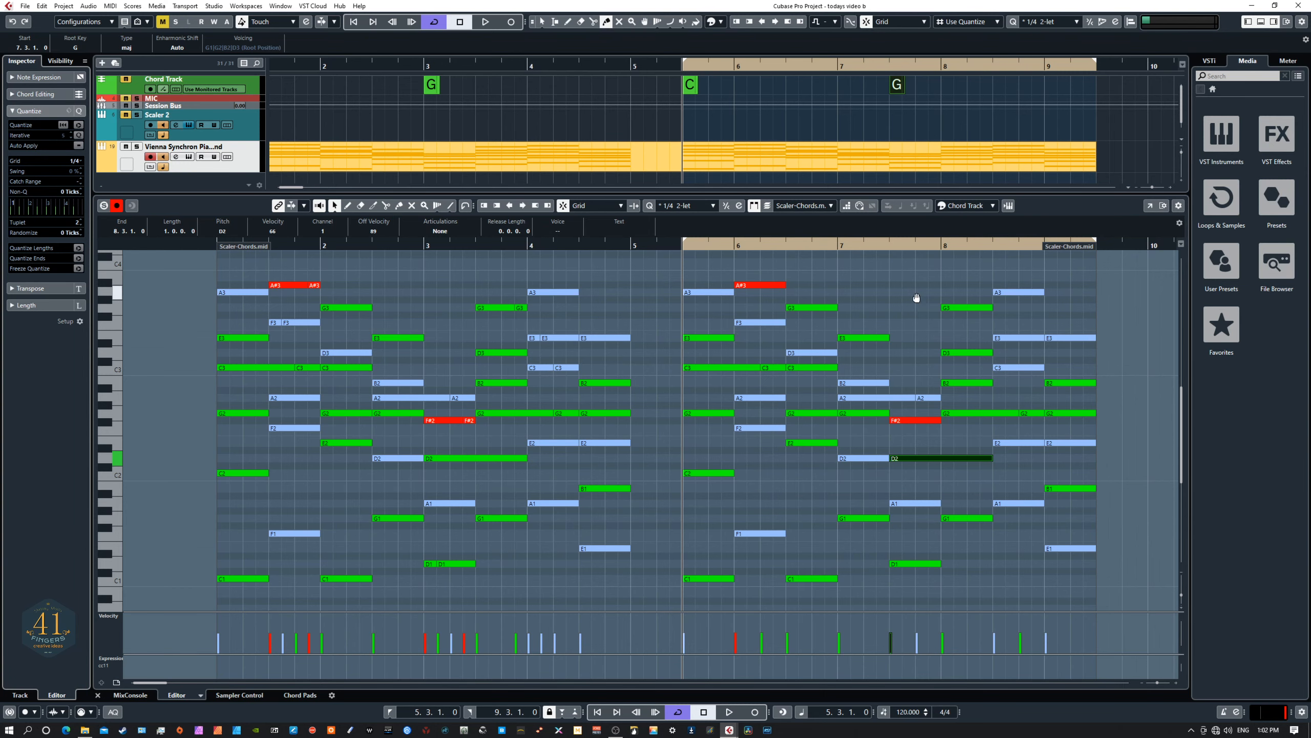
scroll(904, 336, up, 3)
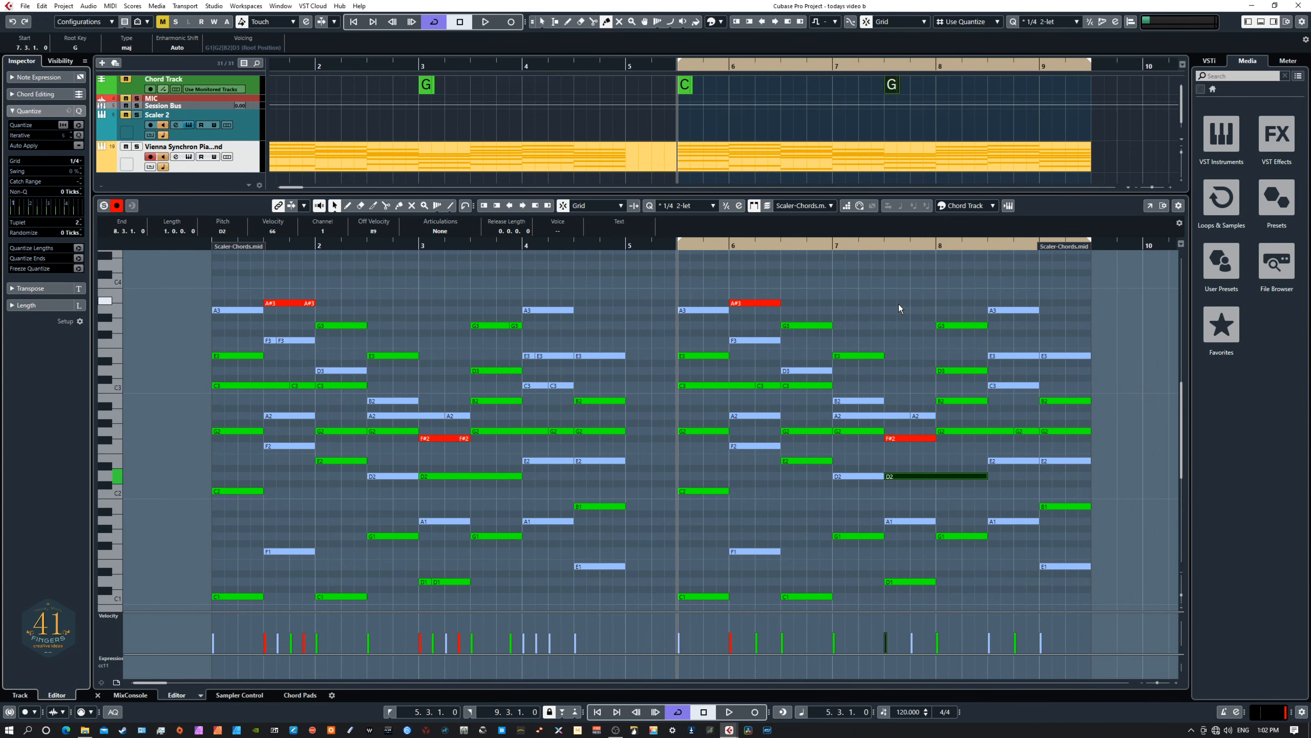
right_click(871, 310)
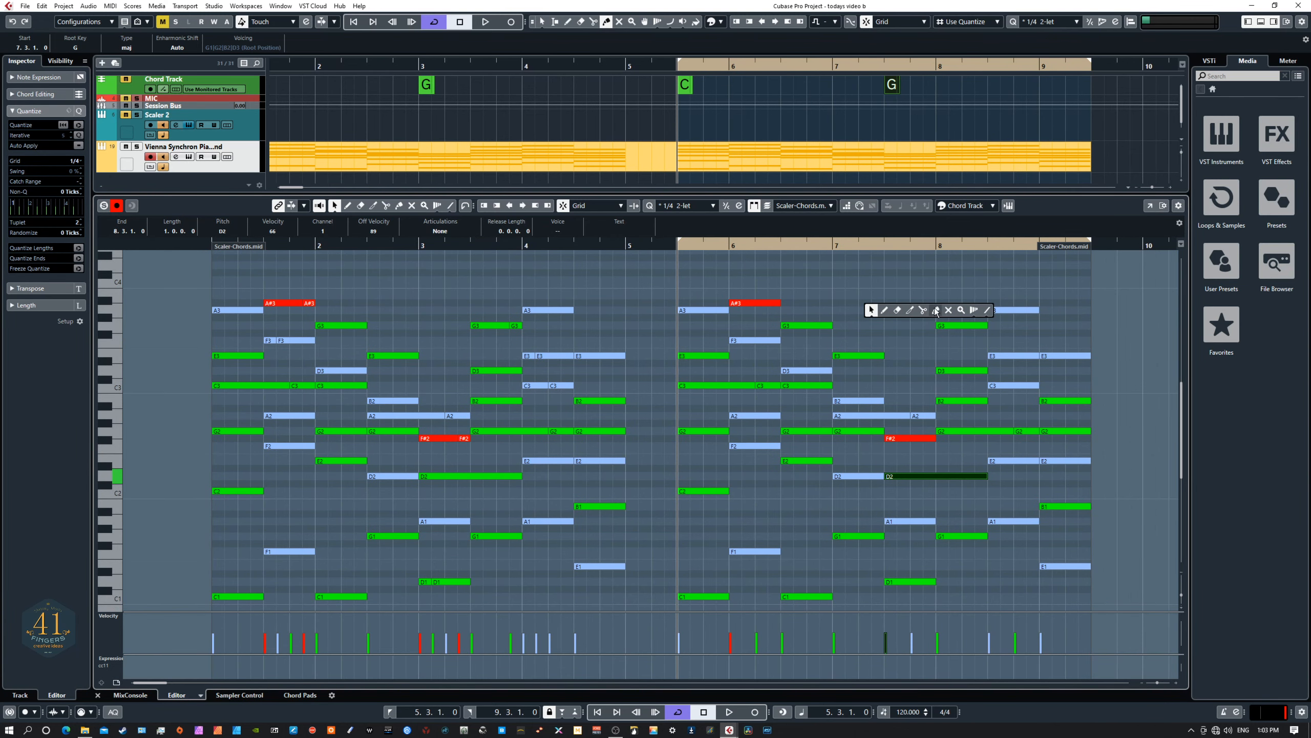
click(923, 310)
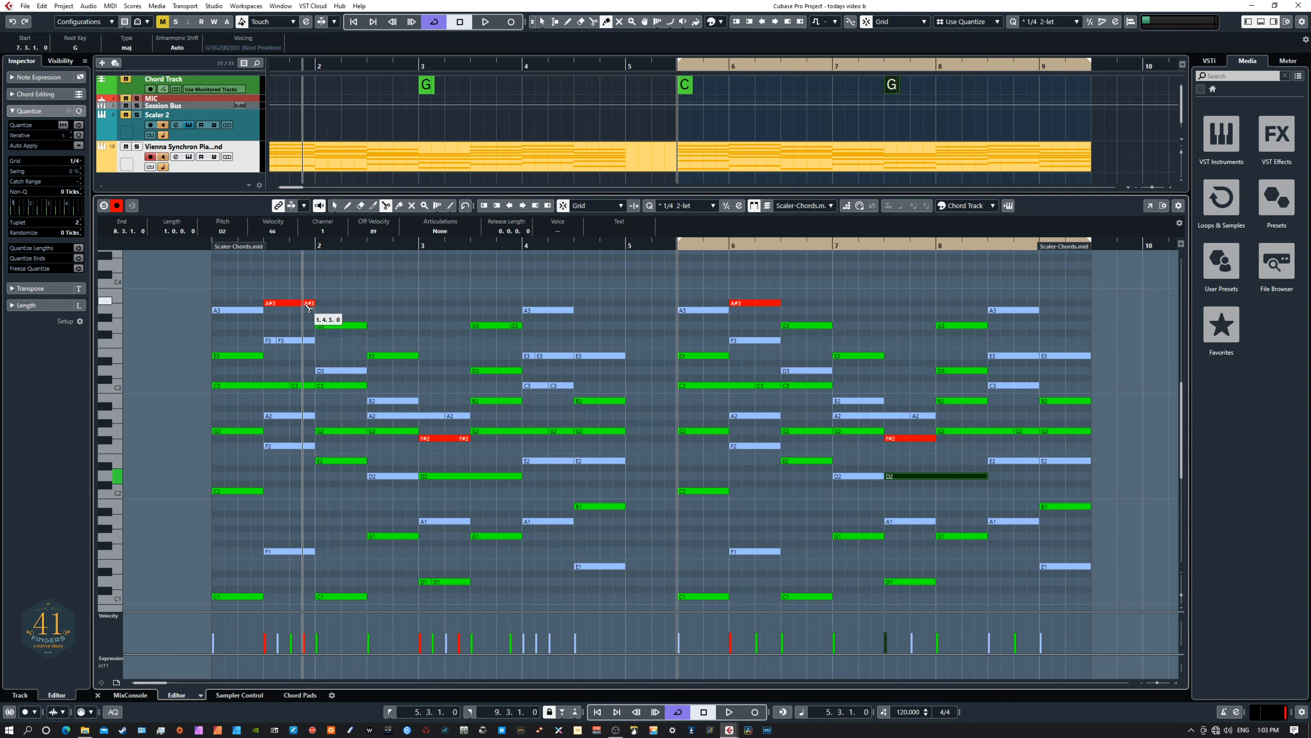
click(768, 303)
click(847, 362)
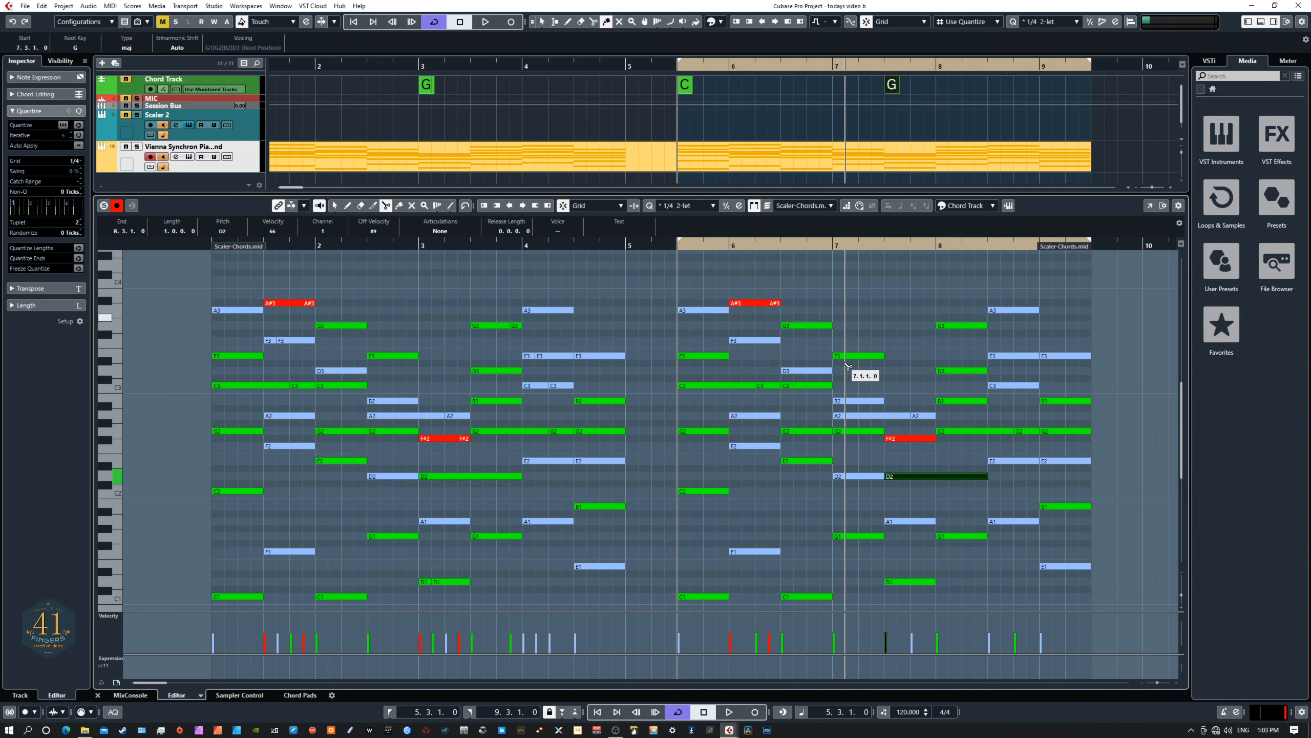
key(ctrl+z)
click(808, 385)
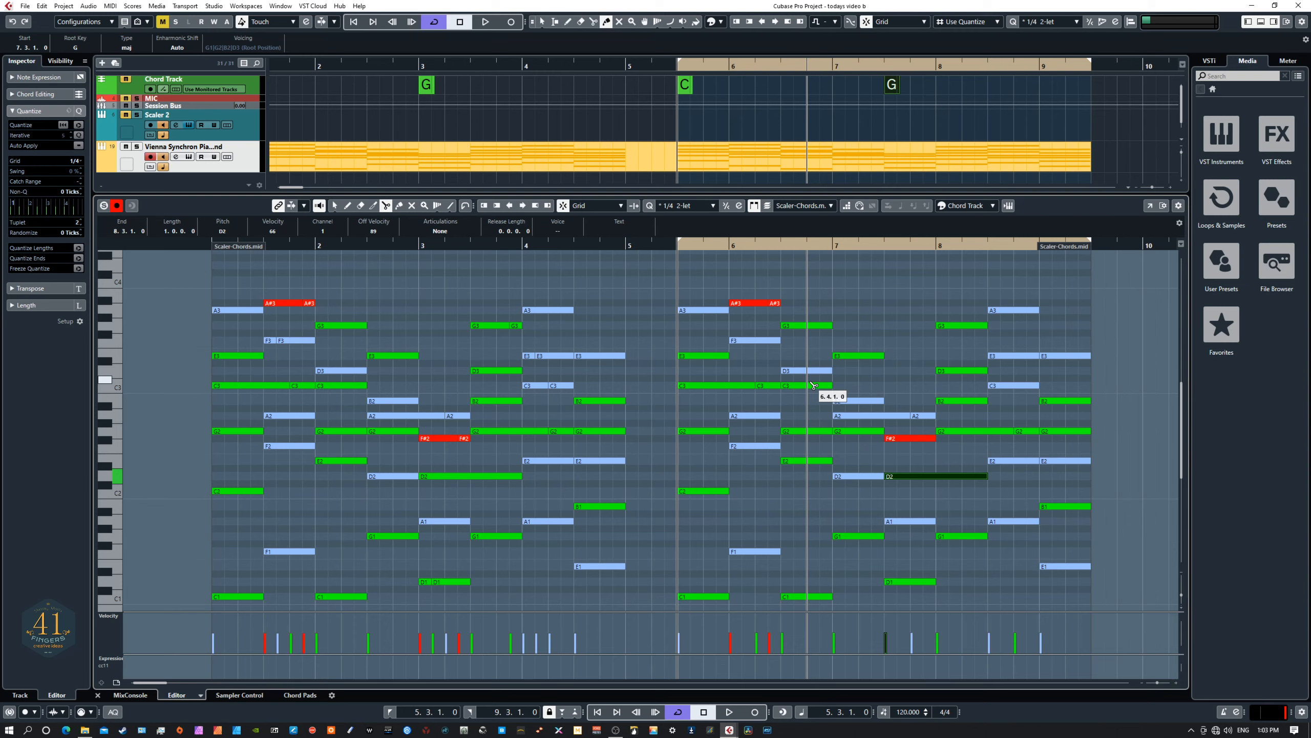
Step: Split the F3 note at 6.1.3.0, the D1 note at 7.3.3.0, the F#2 note at 7.4.3.0 and the E3 note at 8.3.3.0
click(745, 342)
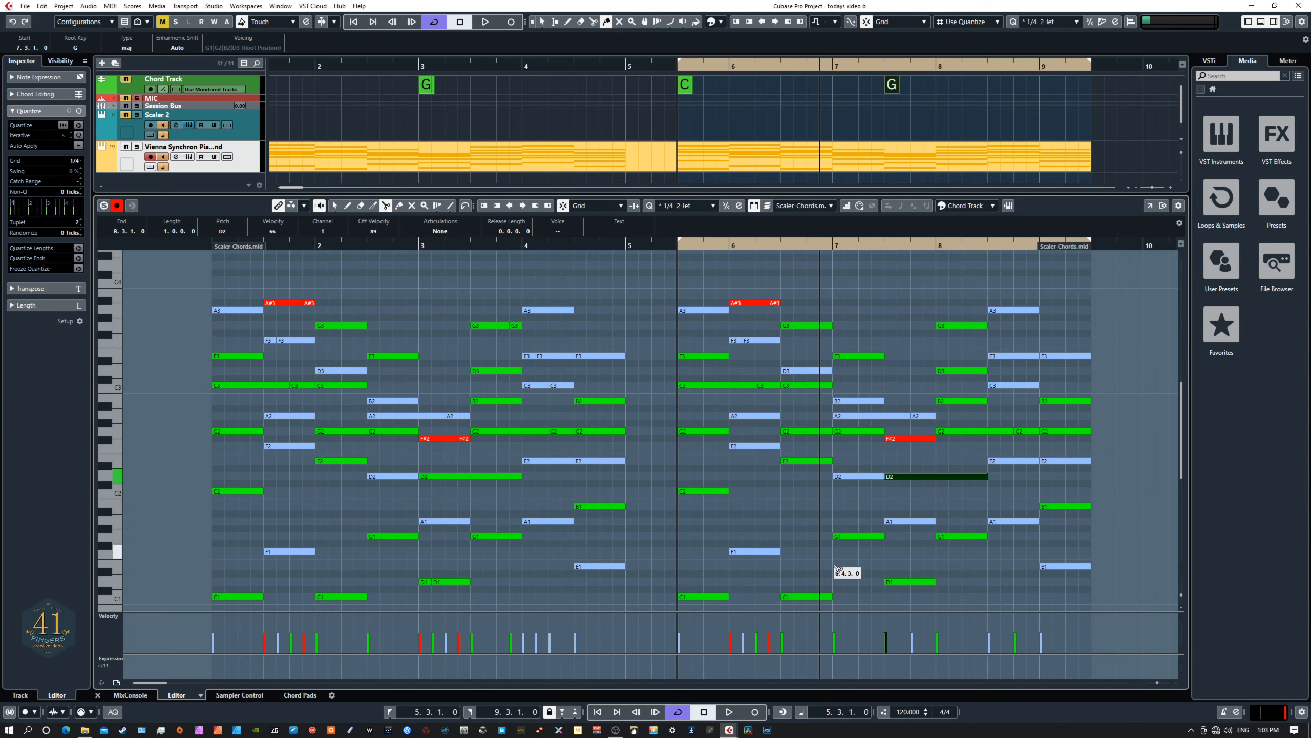
click(904, 585)
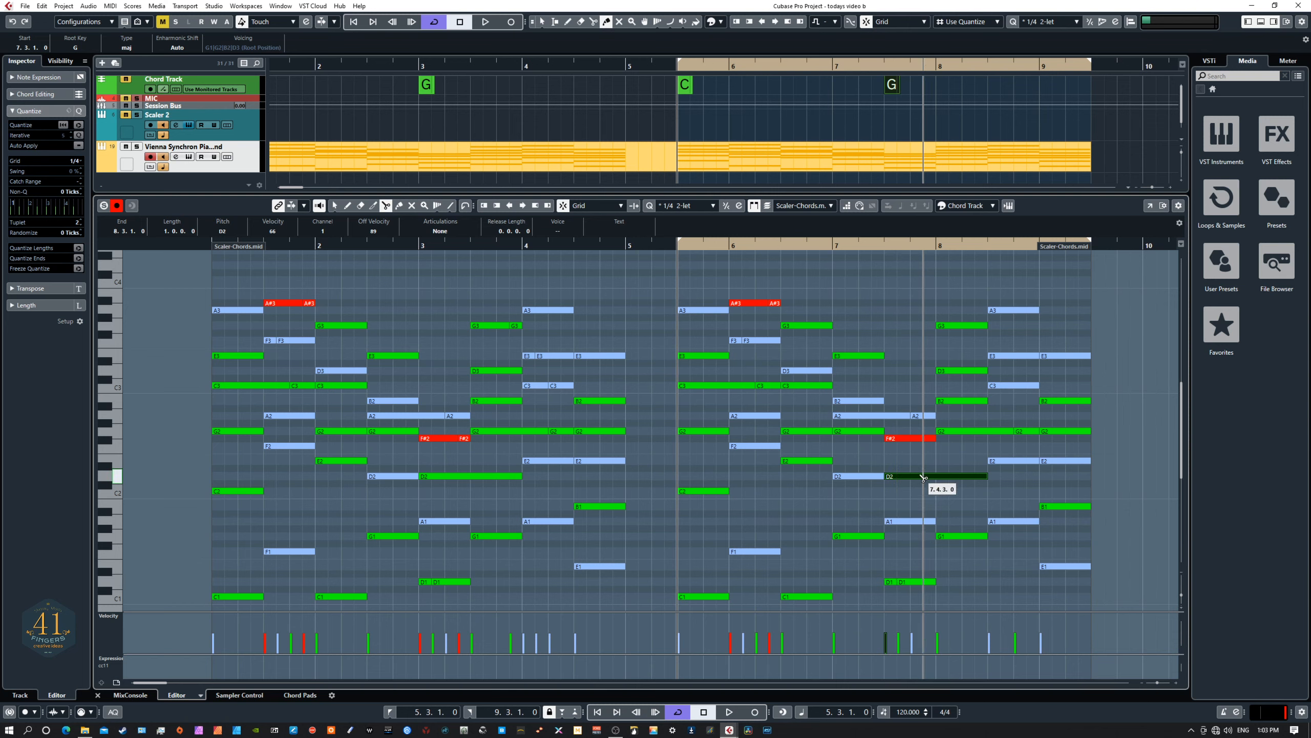
click(924, 439)
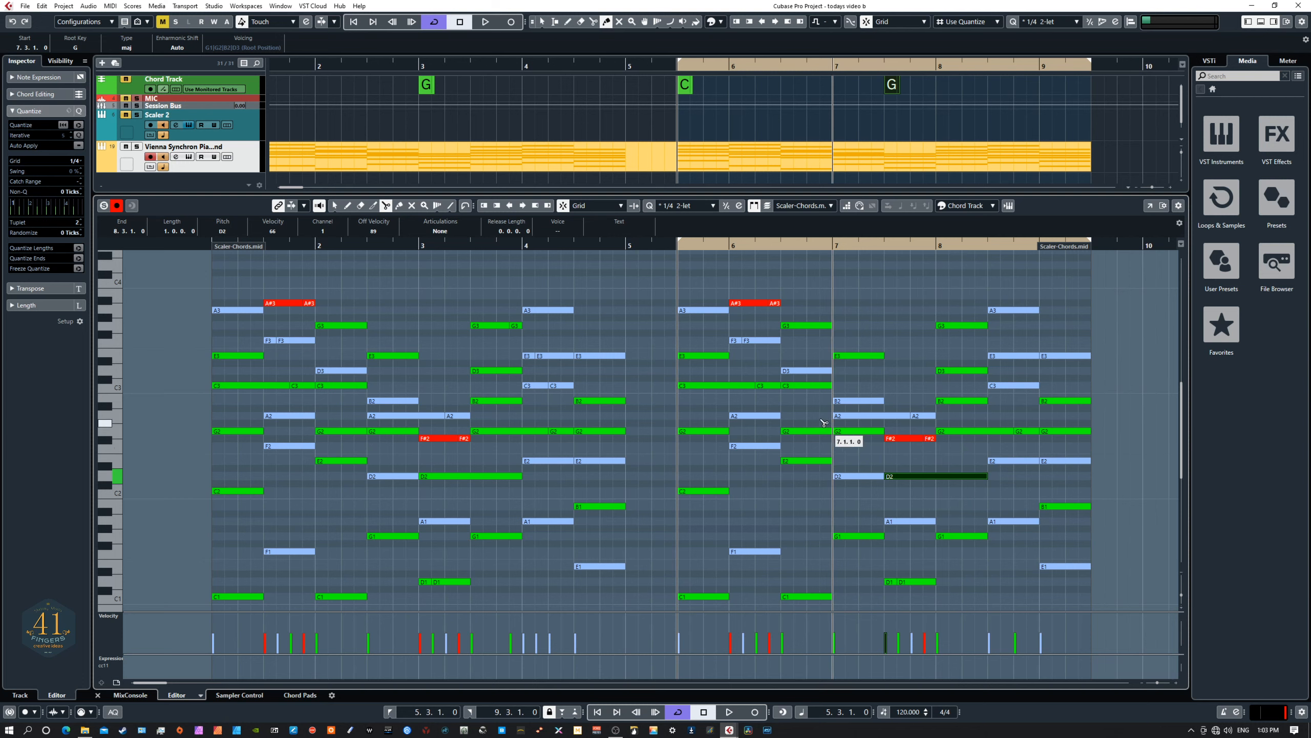
click(794, 405)
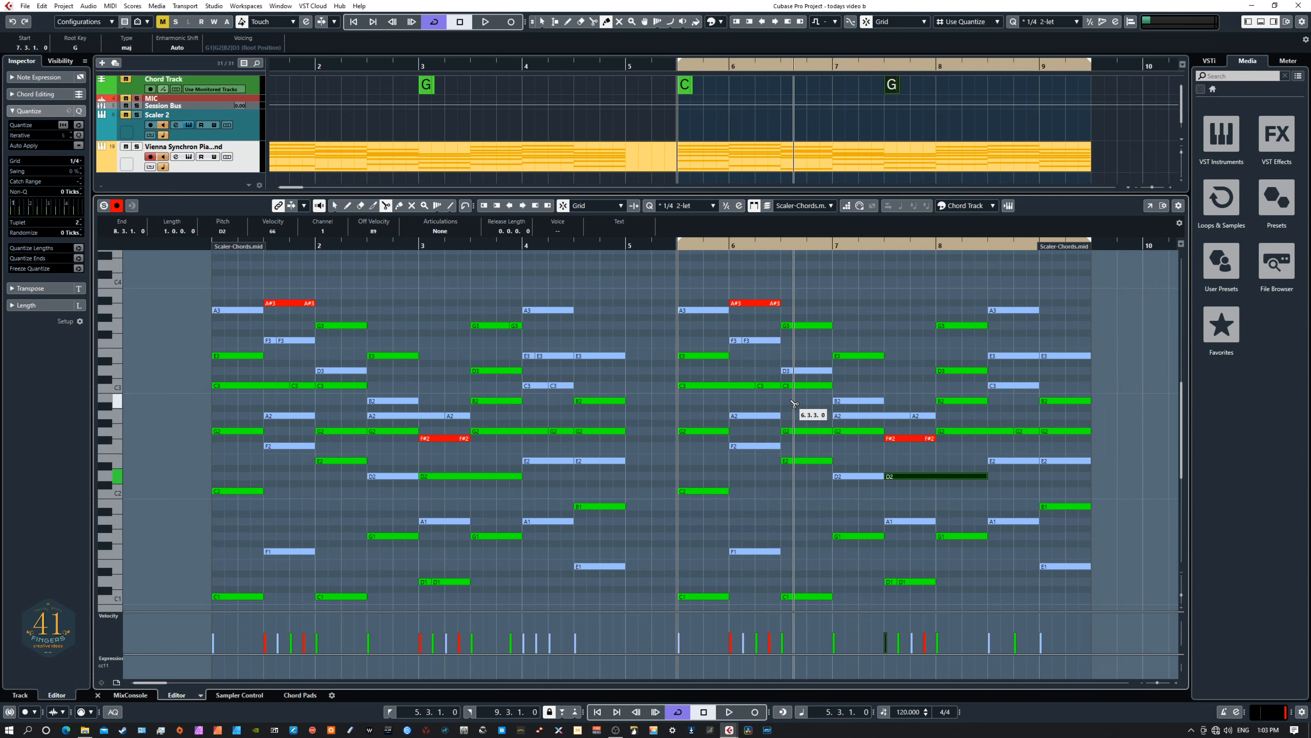
click(1002, 356)
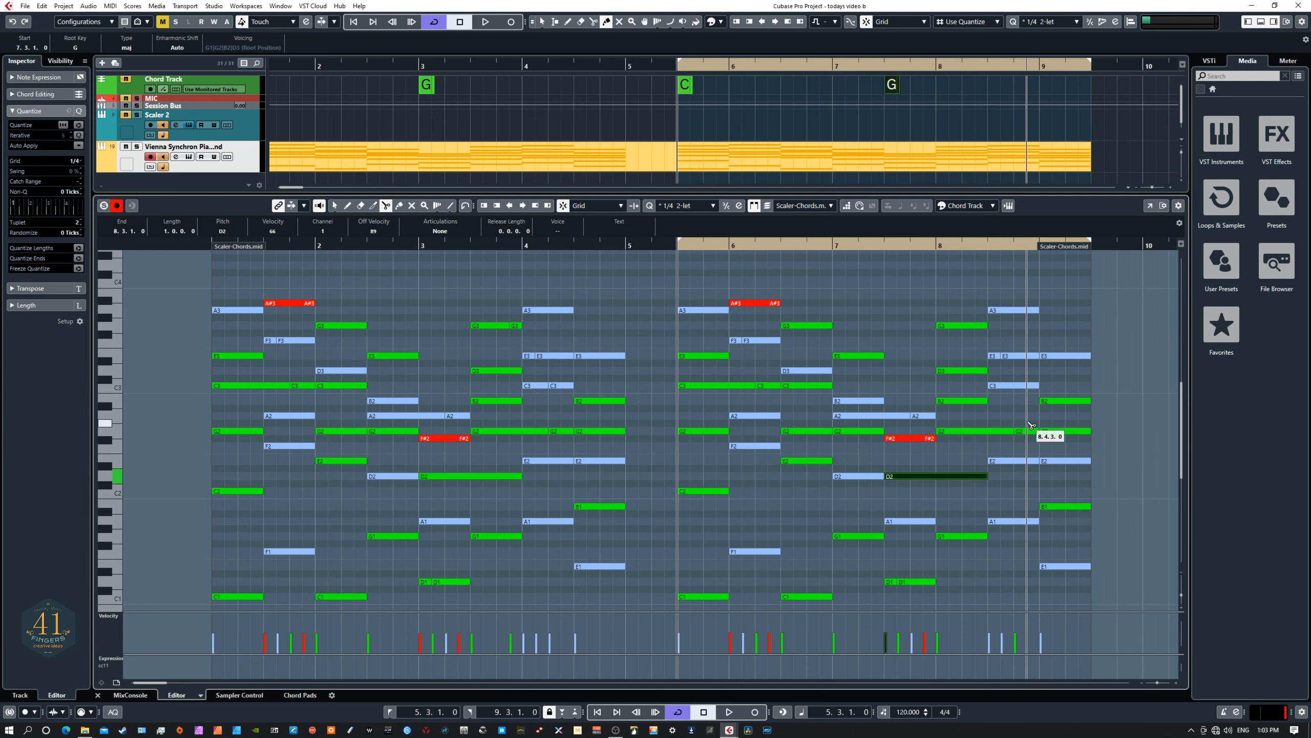
key(ctrl+z)
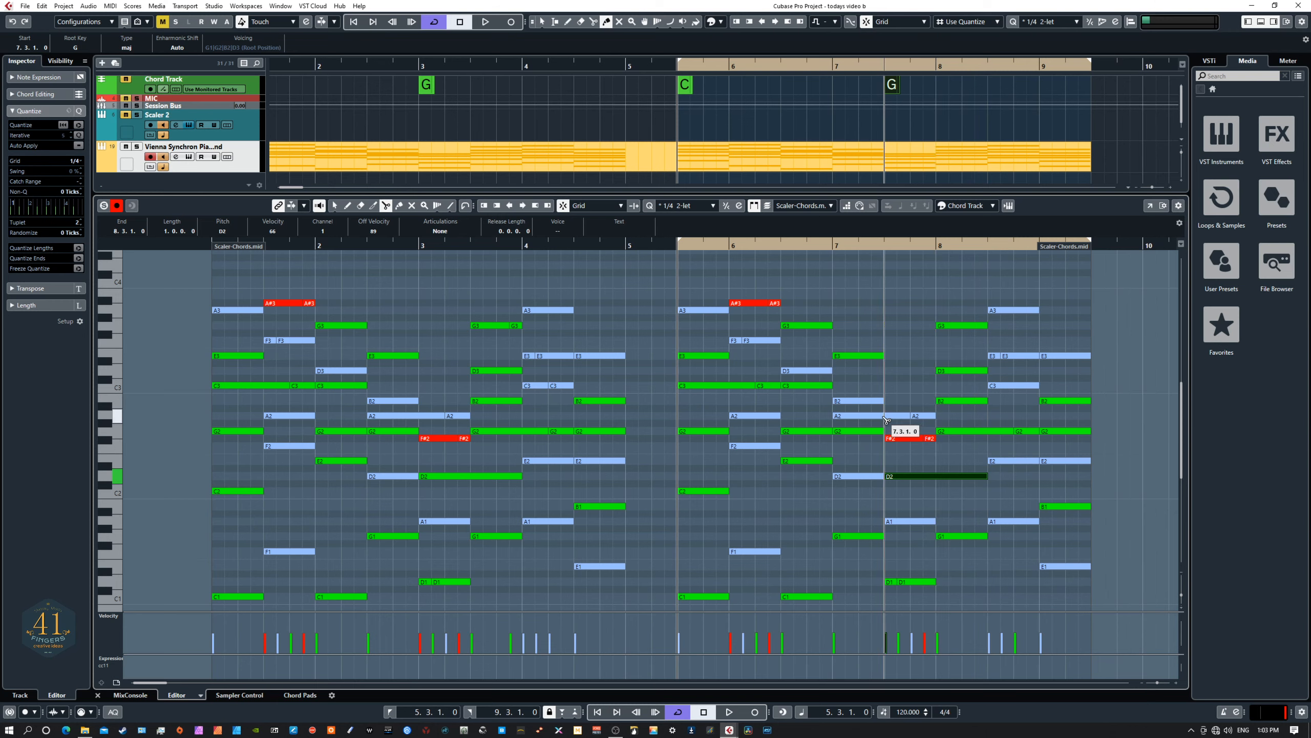
click(879, 444)
key(ctrl+z)
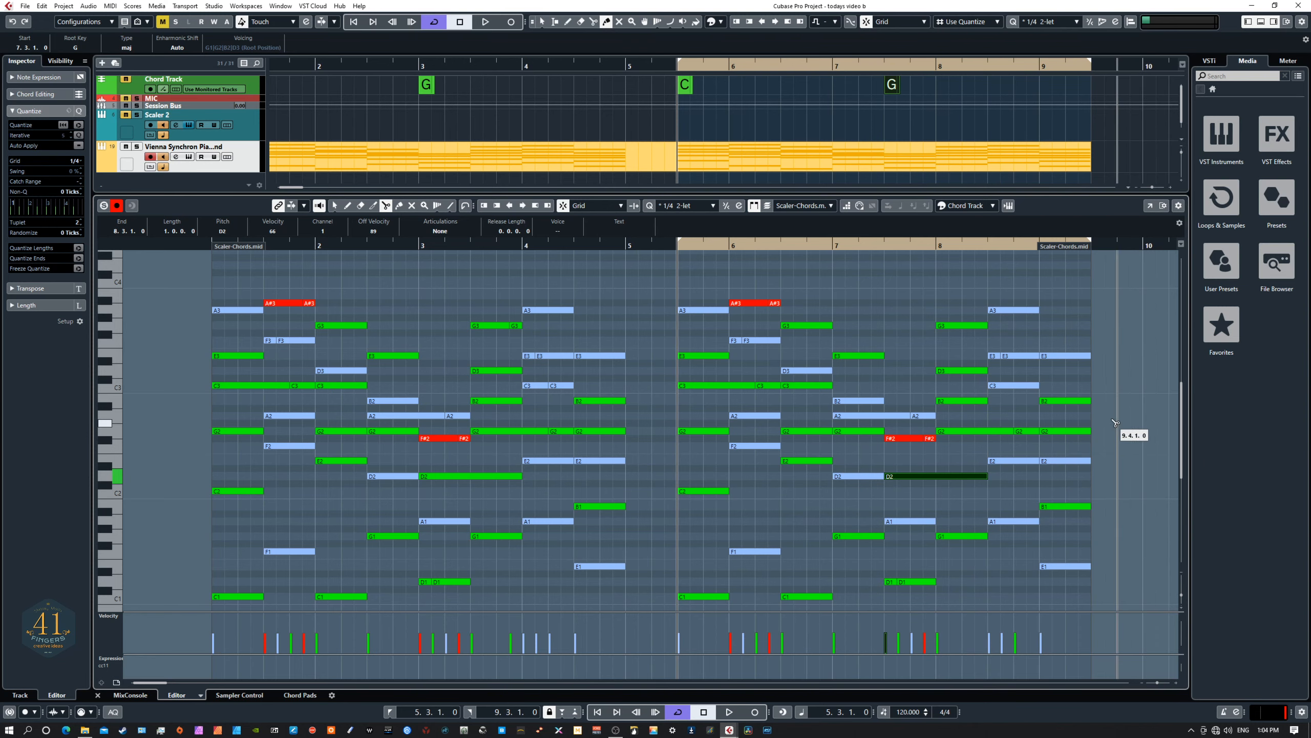
Step: Return to the selection tool, set the locators to the whole piano clip, and play the progression
key(1)
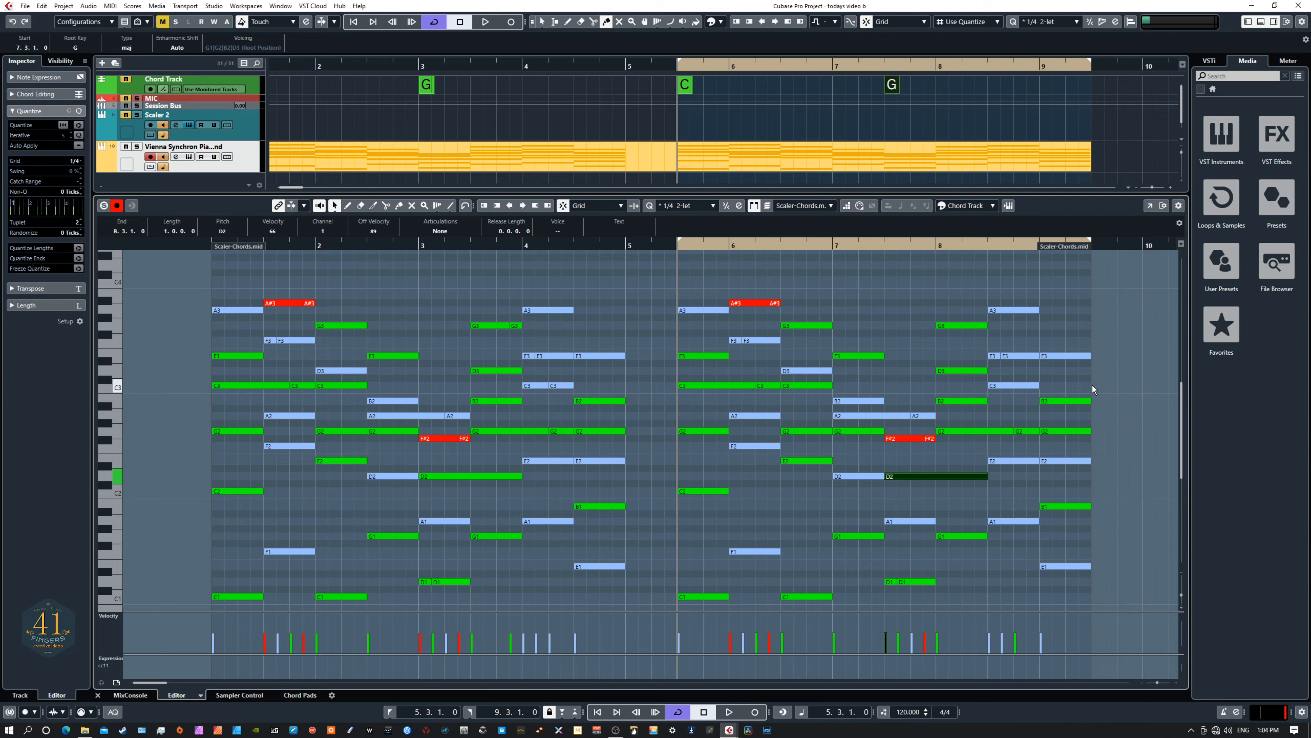
right_click(540, 162)
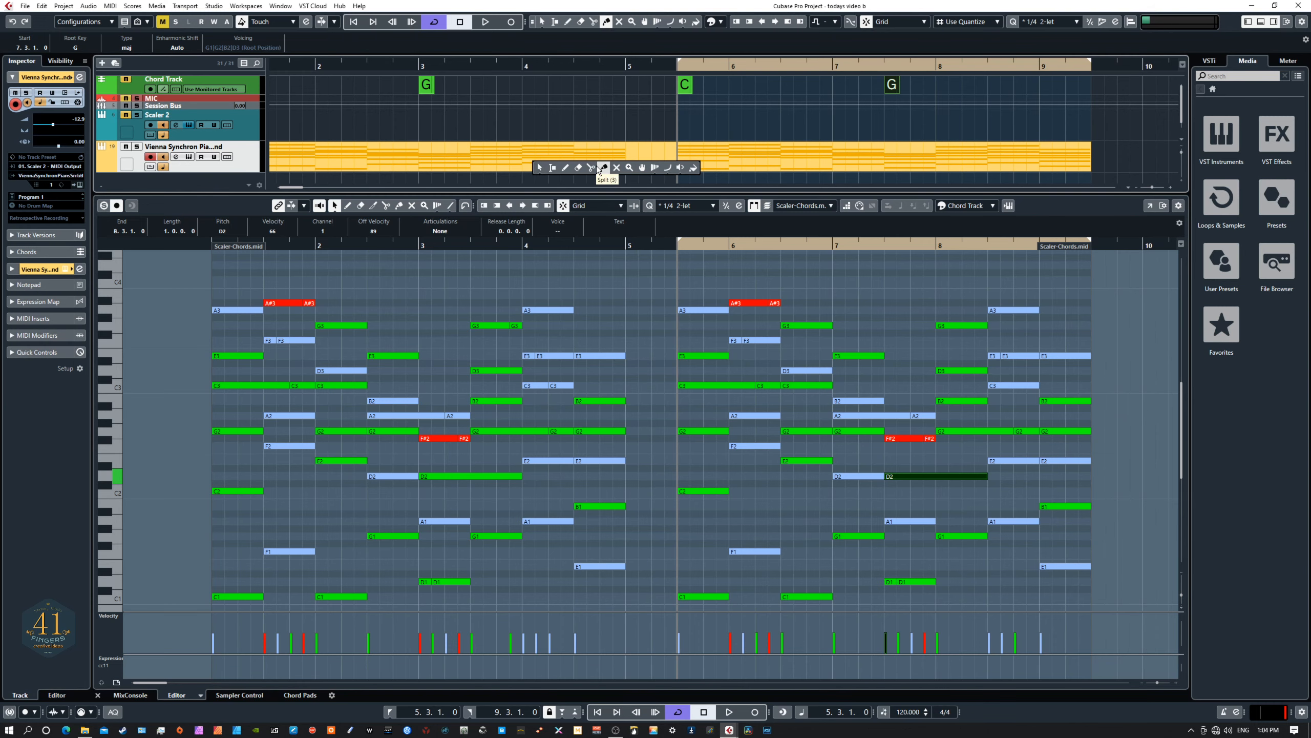
click(539, 168)
click(541, 163)
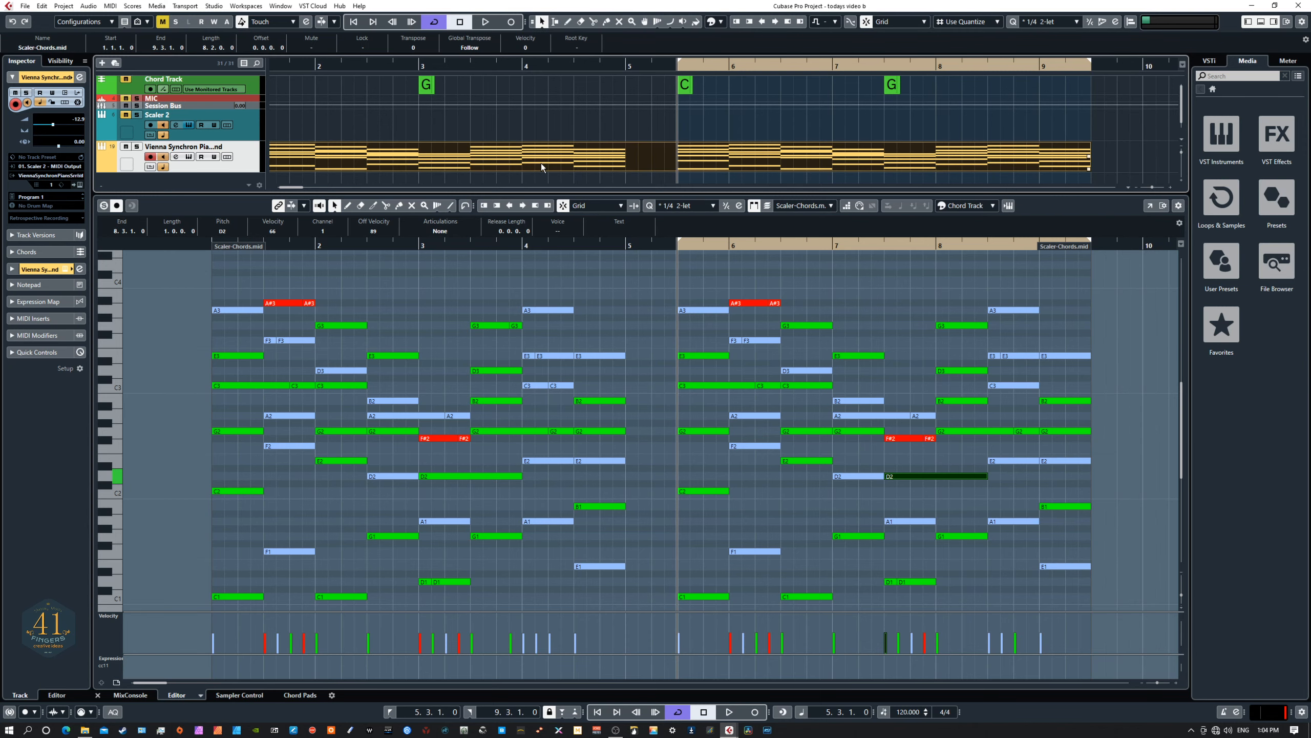
key(p)
key(space)
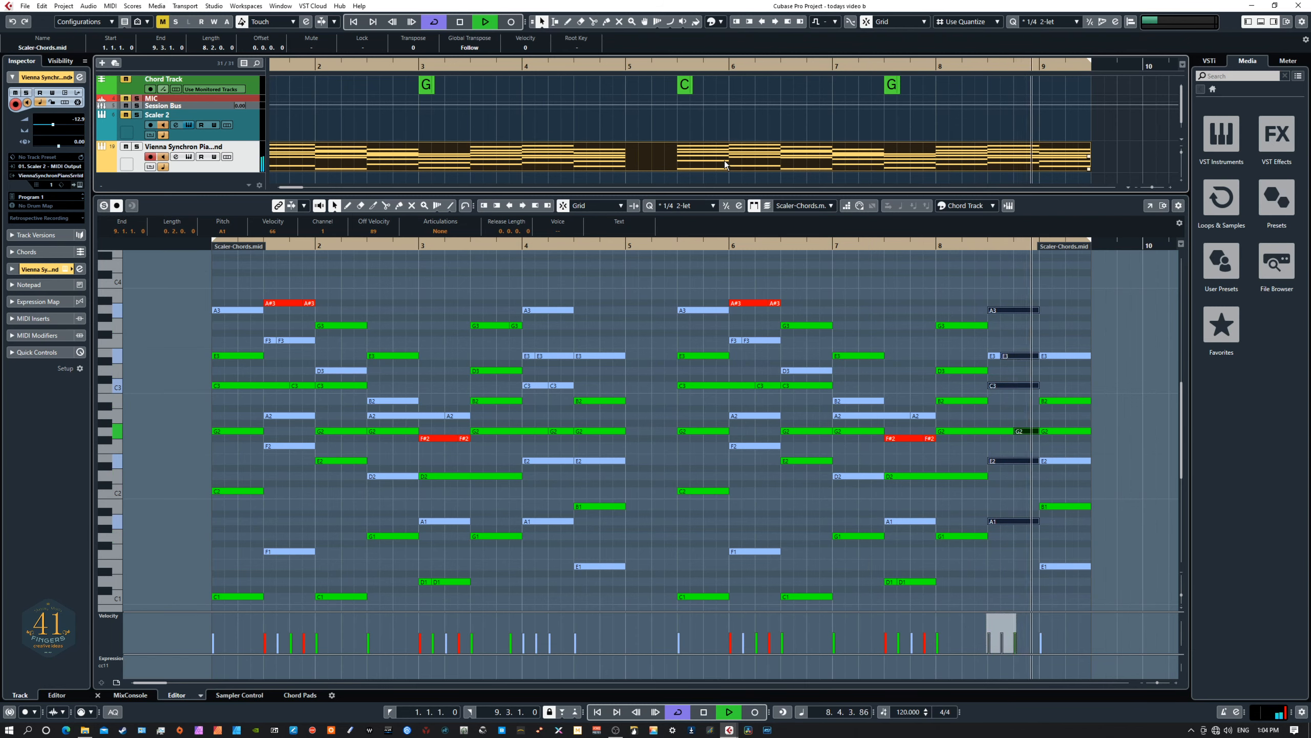
key(space)
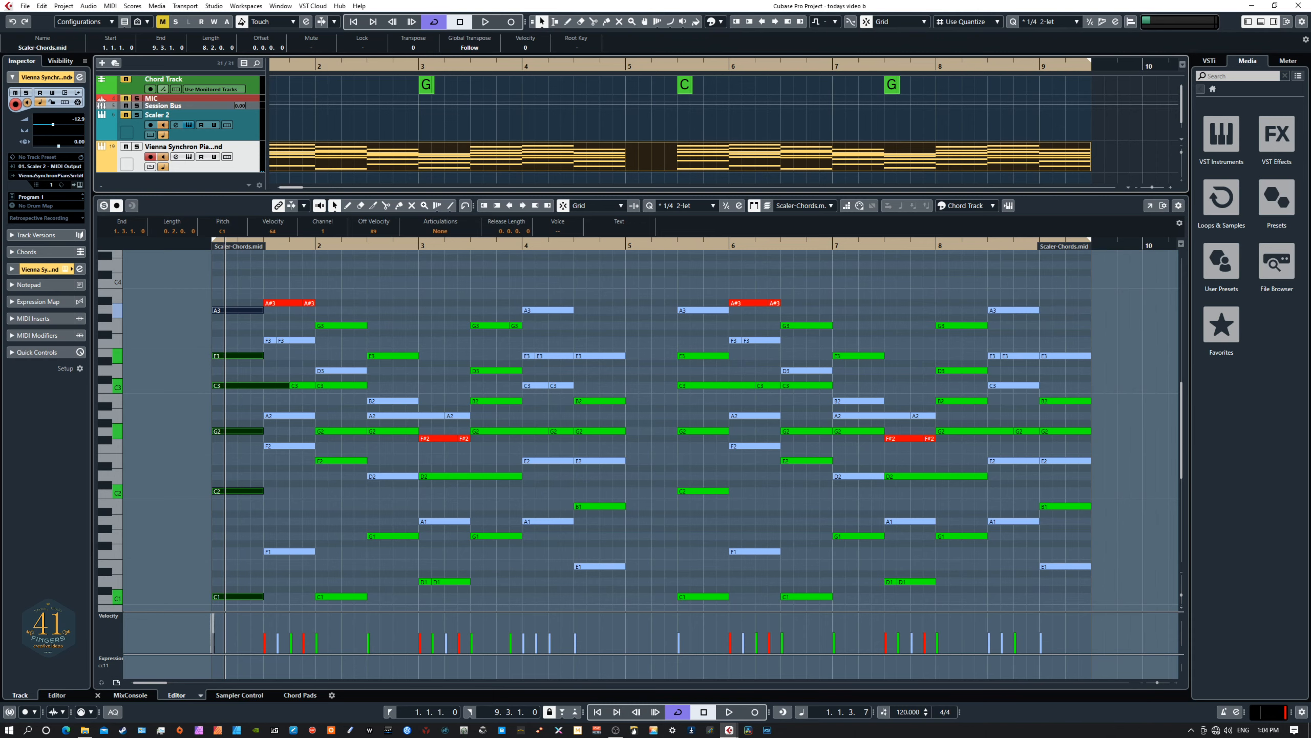
Step: Bring the Scaler 2 window over the project to review its chord pattern, and move it away to view the notes
drag(0, 227, 619, 145)
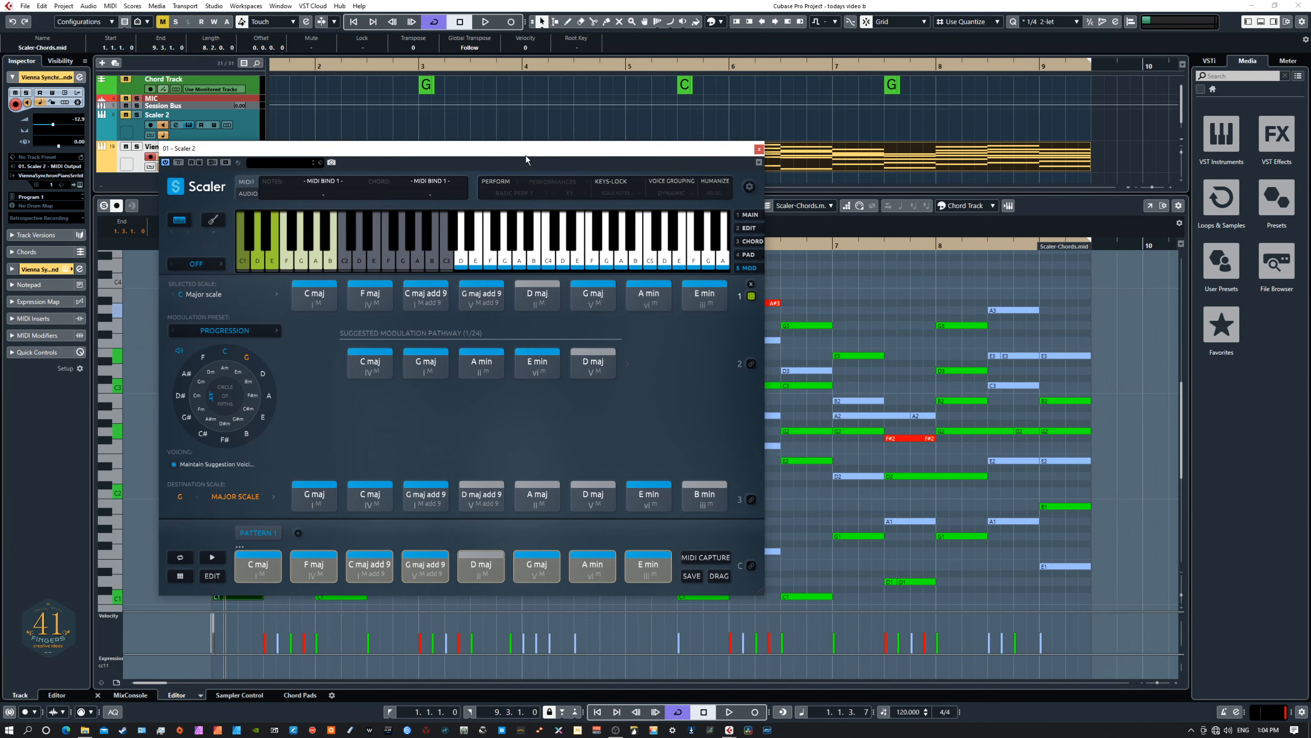
drag(526, 149, 553, 222)
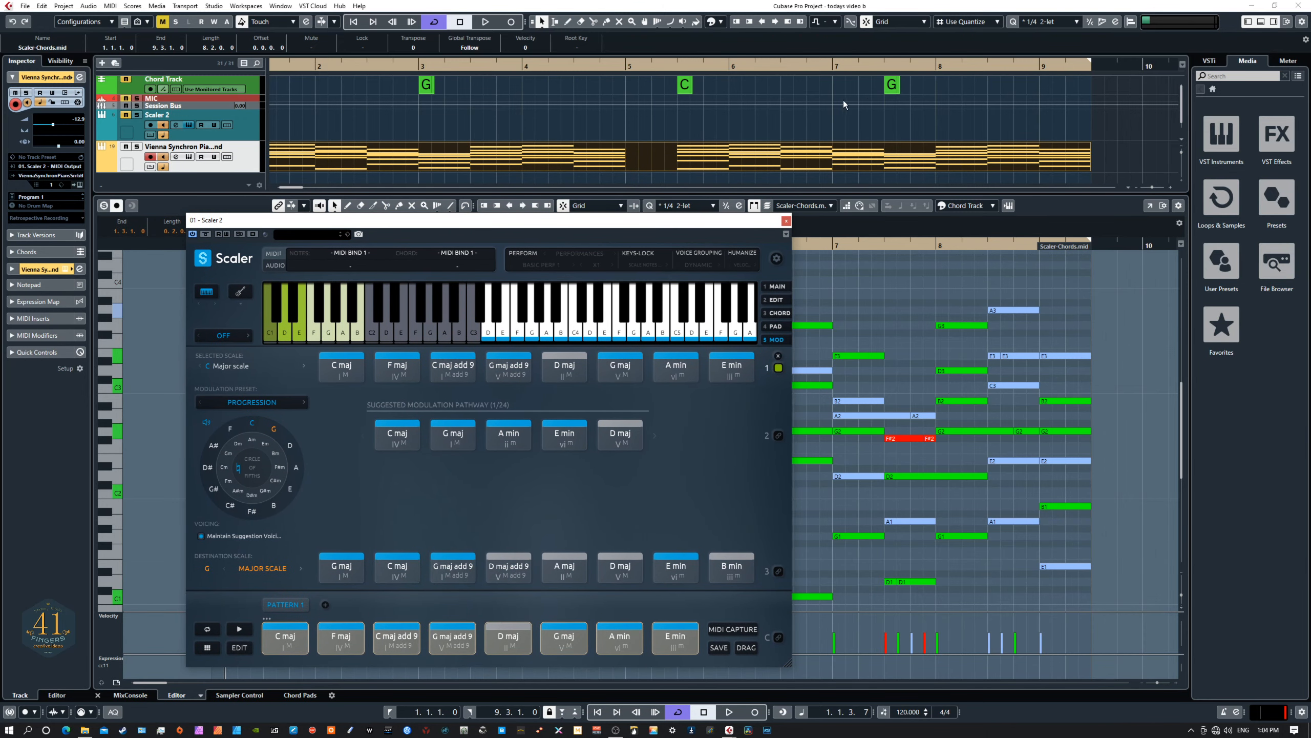
drag(595, 220, 0, 238)
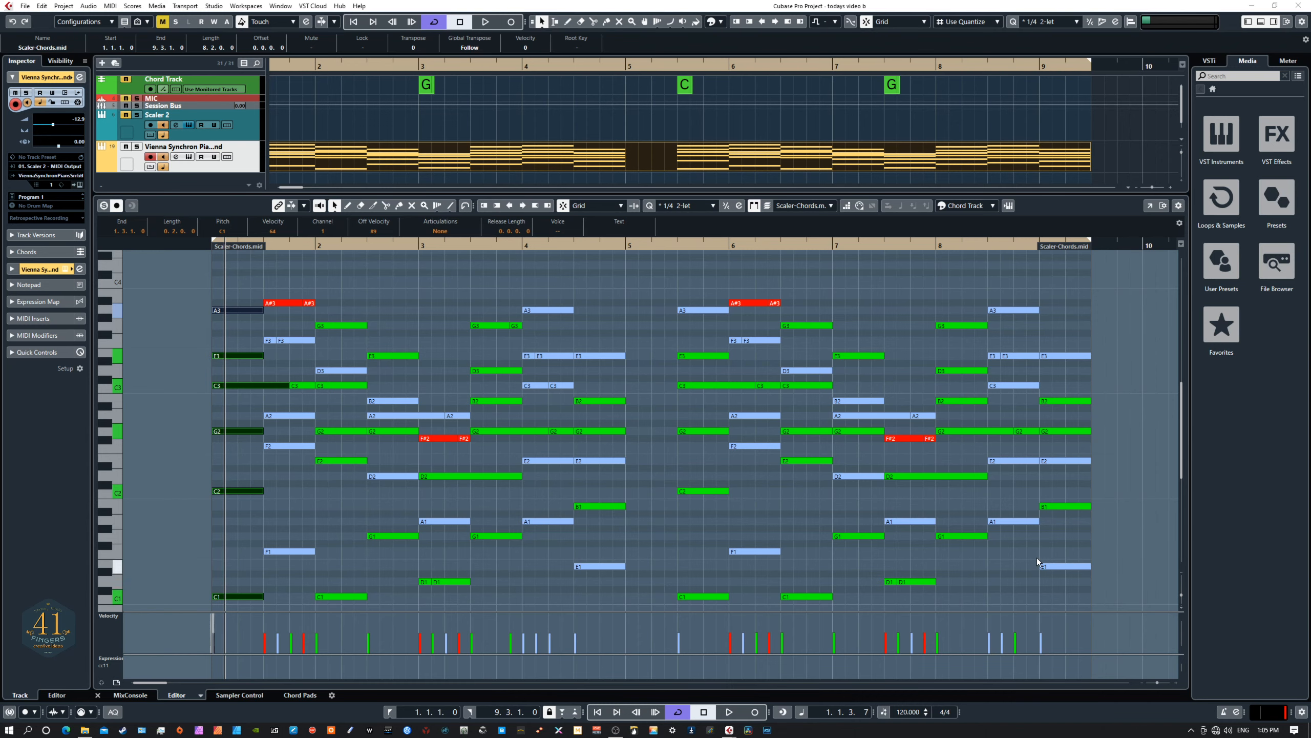
drag(957, 480, 910, 474)
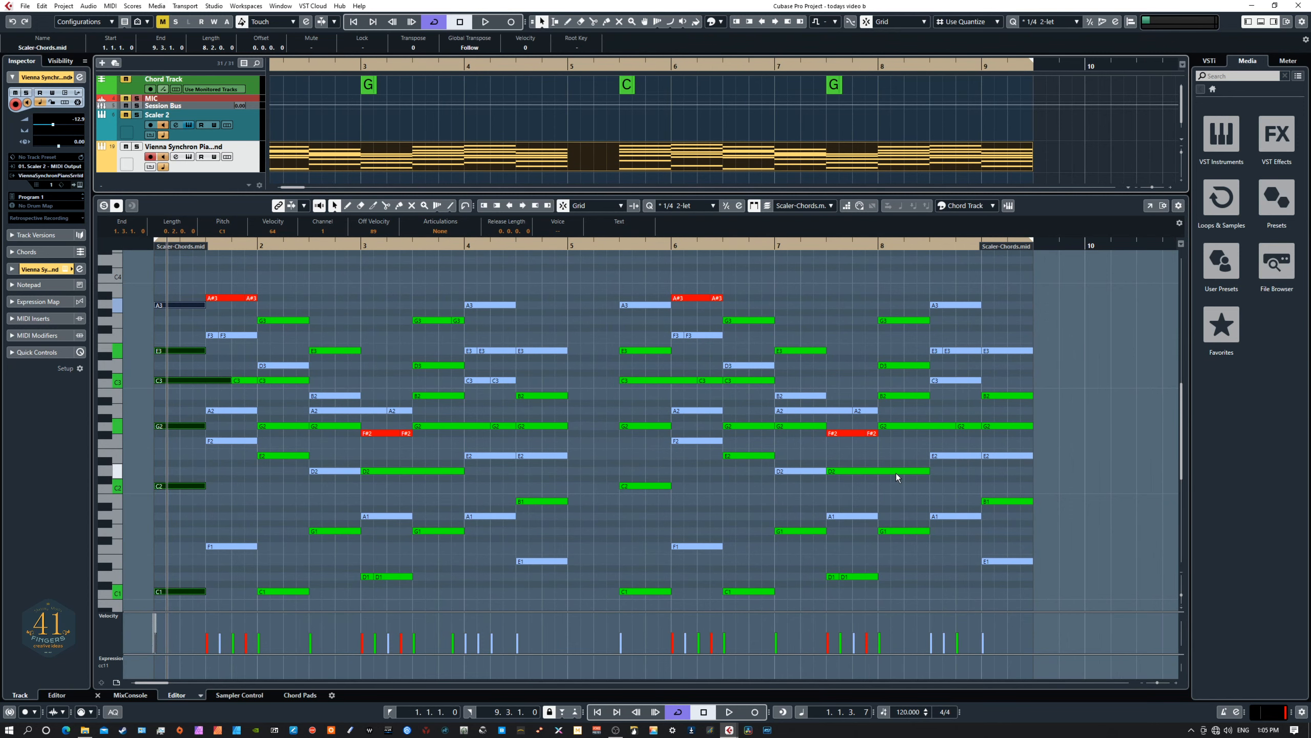